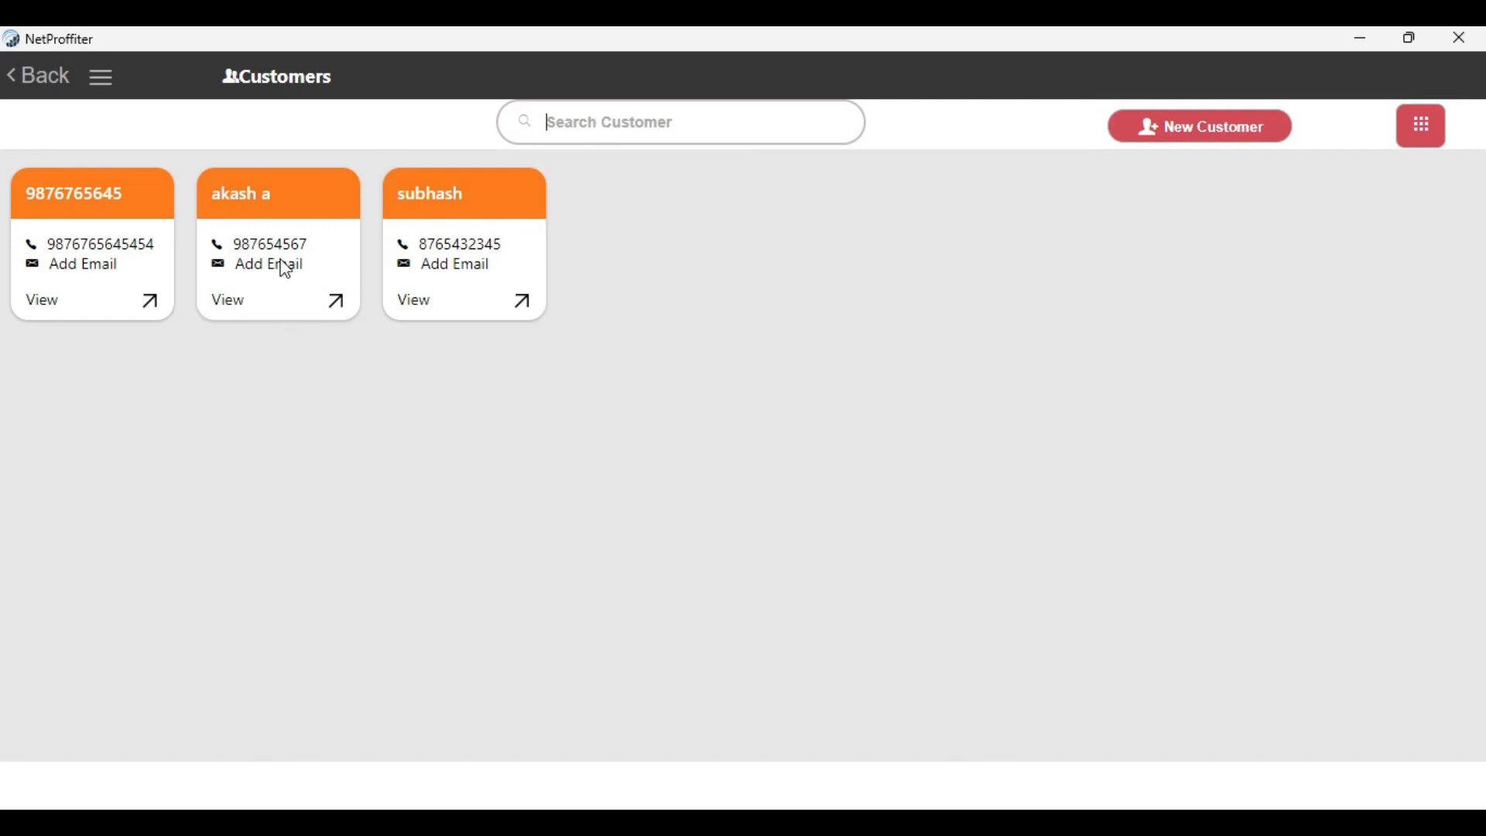
# Open the second customer's record, switch it to edit mode, and close it without changing anything
pyautogui.click(268, 310)
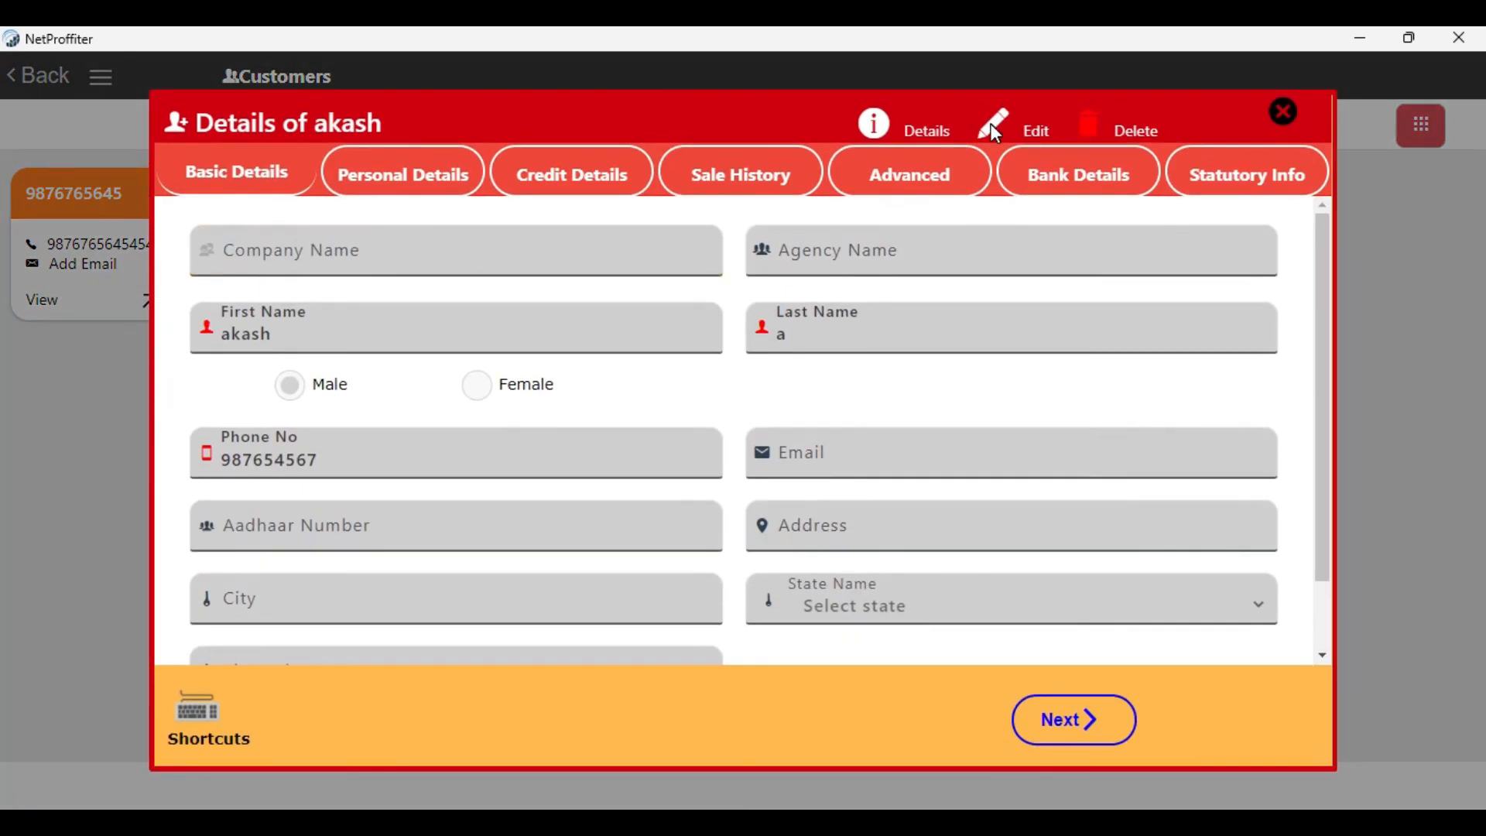
pyautogui.click(992, 128)
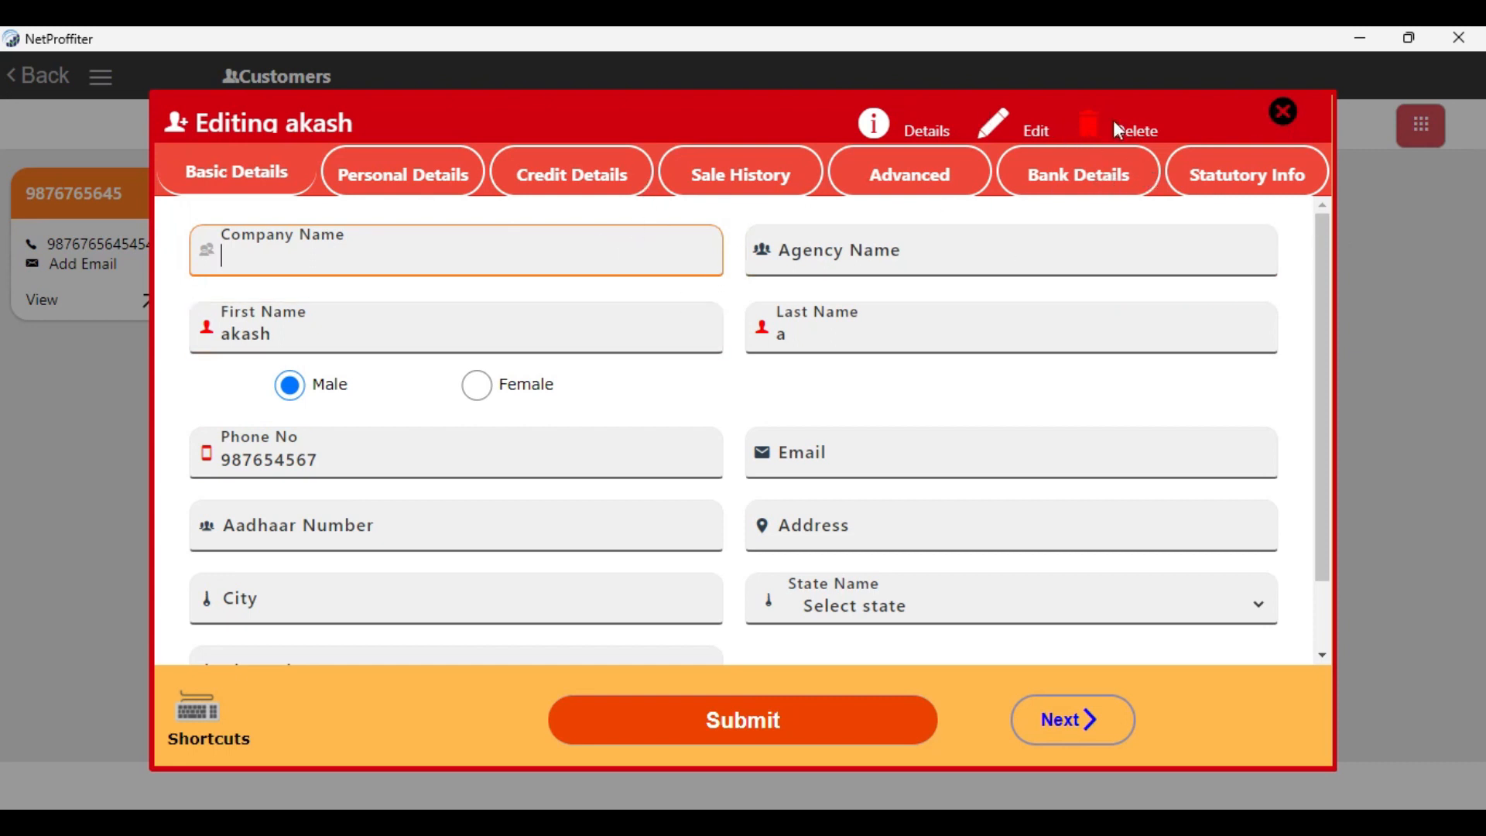
pyautogui.click(1282, 116)
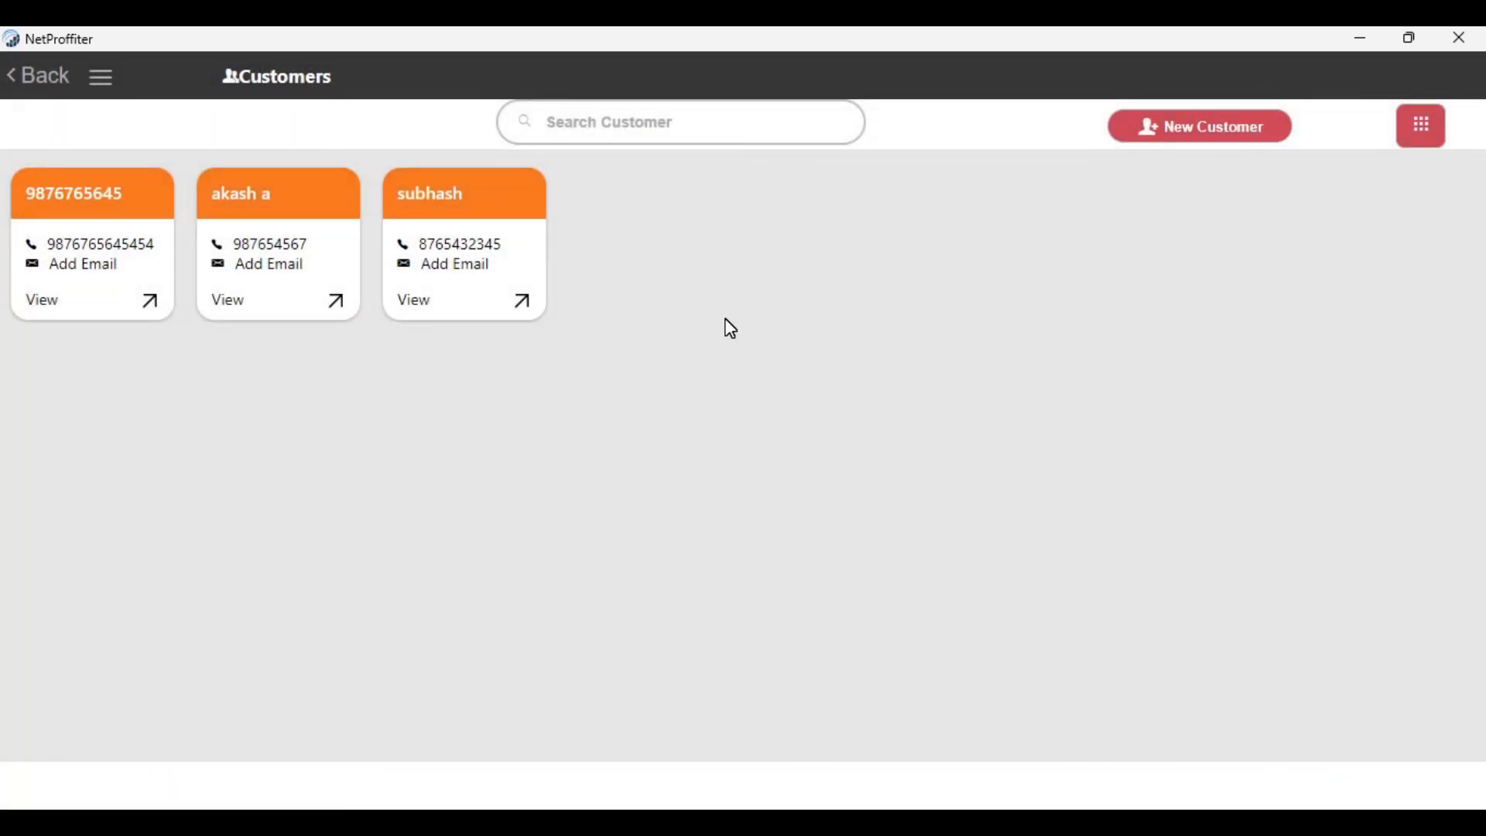
# Open a blank new customer form and look over its company name and agency name fields
pyautogui.click(1187, 133)
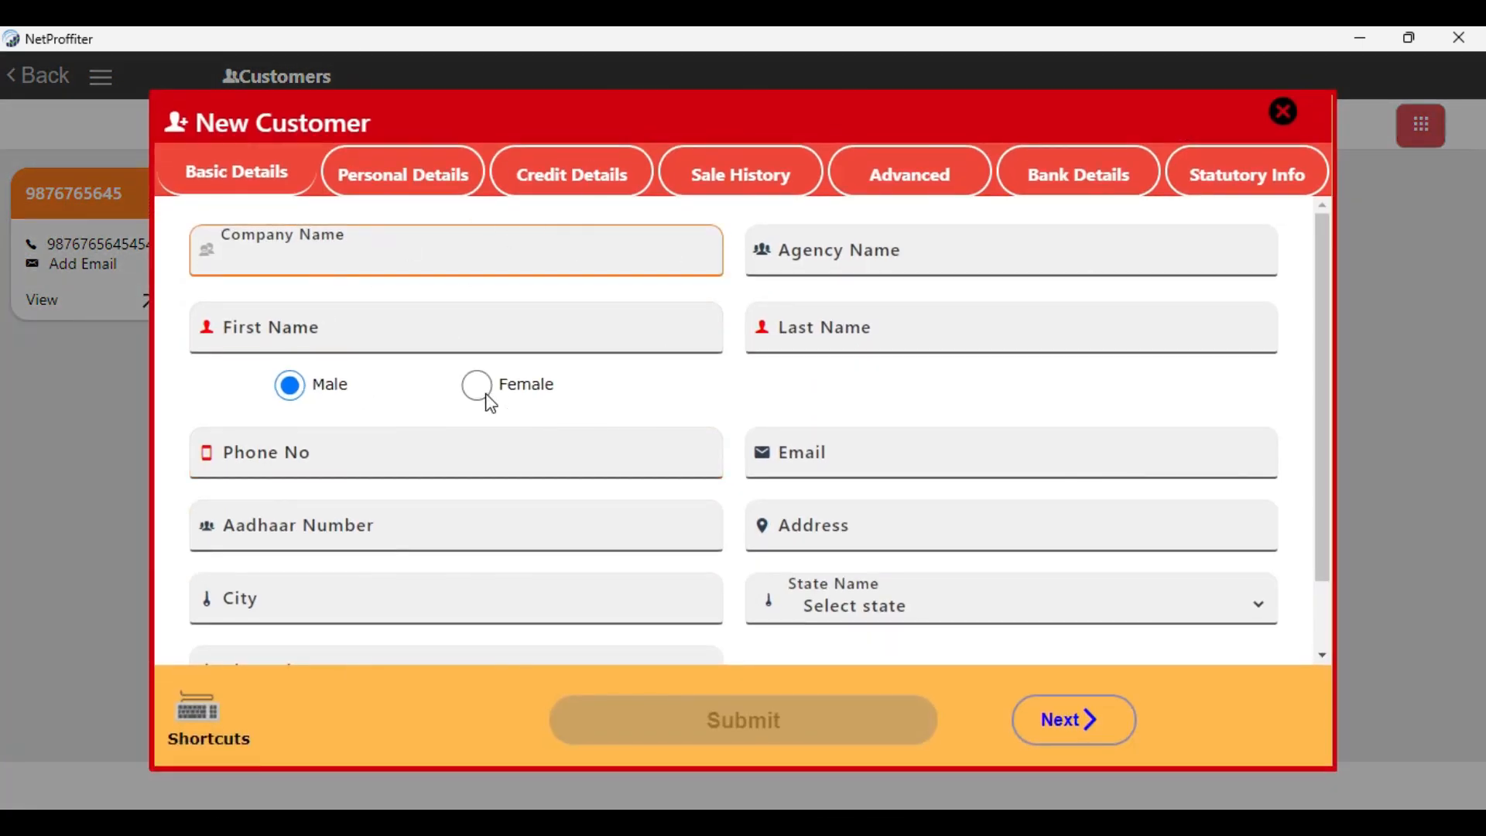
pyautogui.click(496, 295)
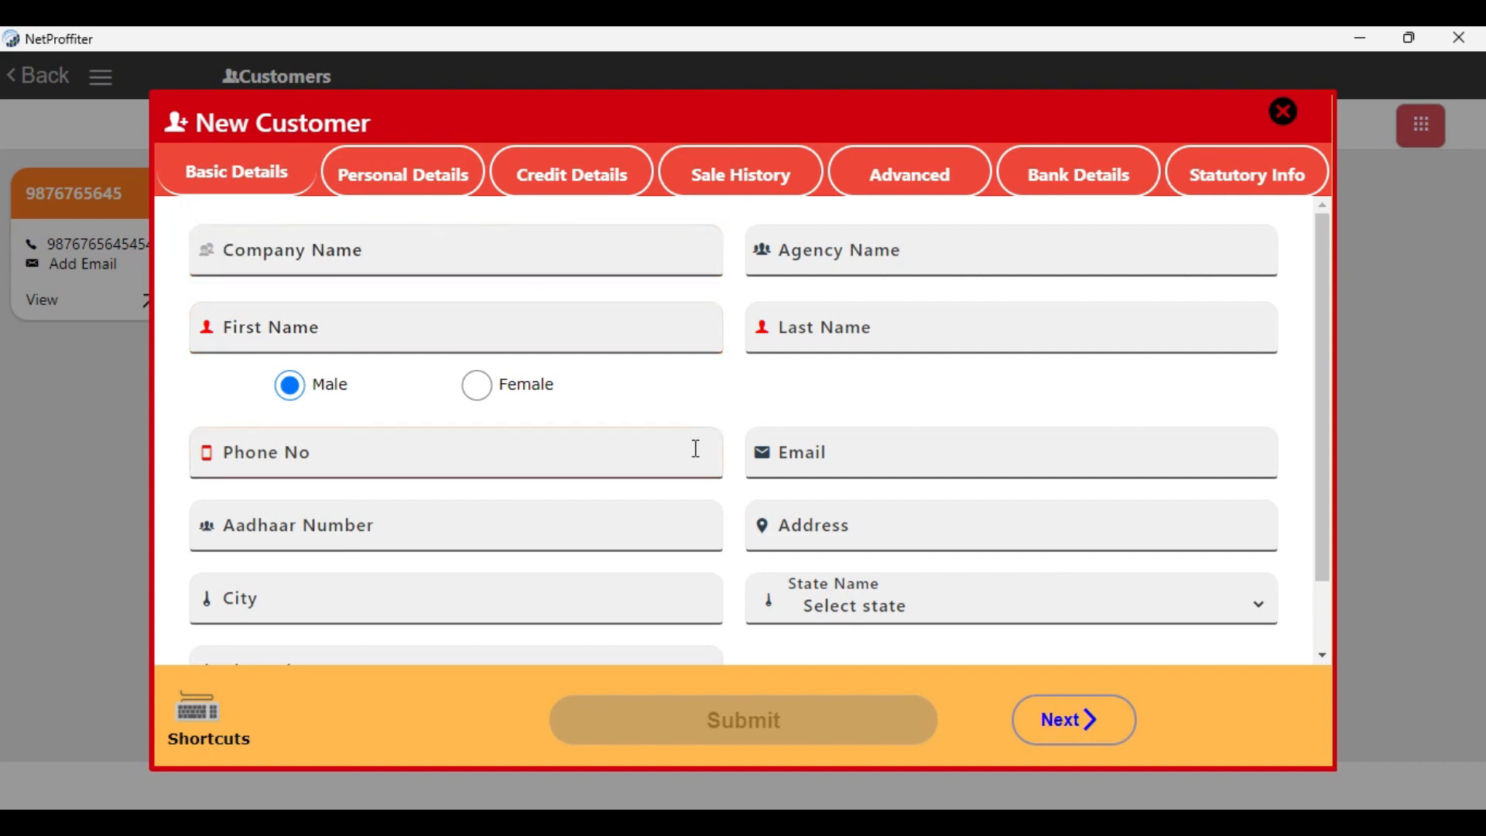
pyautogui.click(219, 344)
pyautogui.click(217, 458)
pyautogui.click(451, 252)
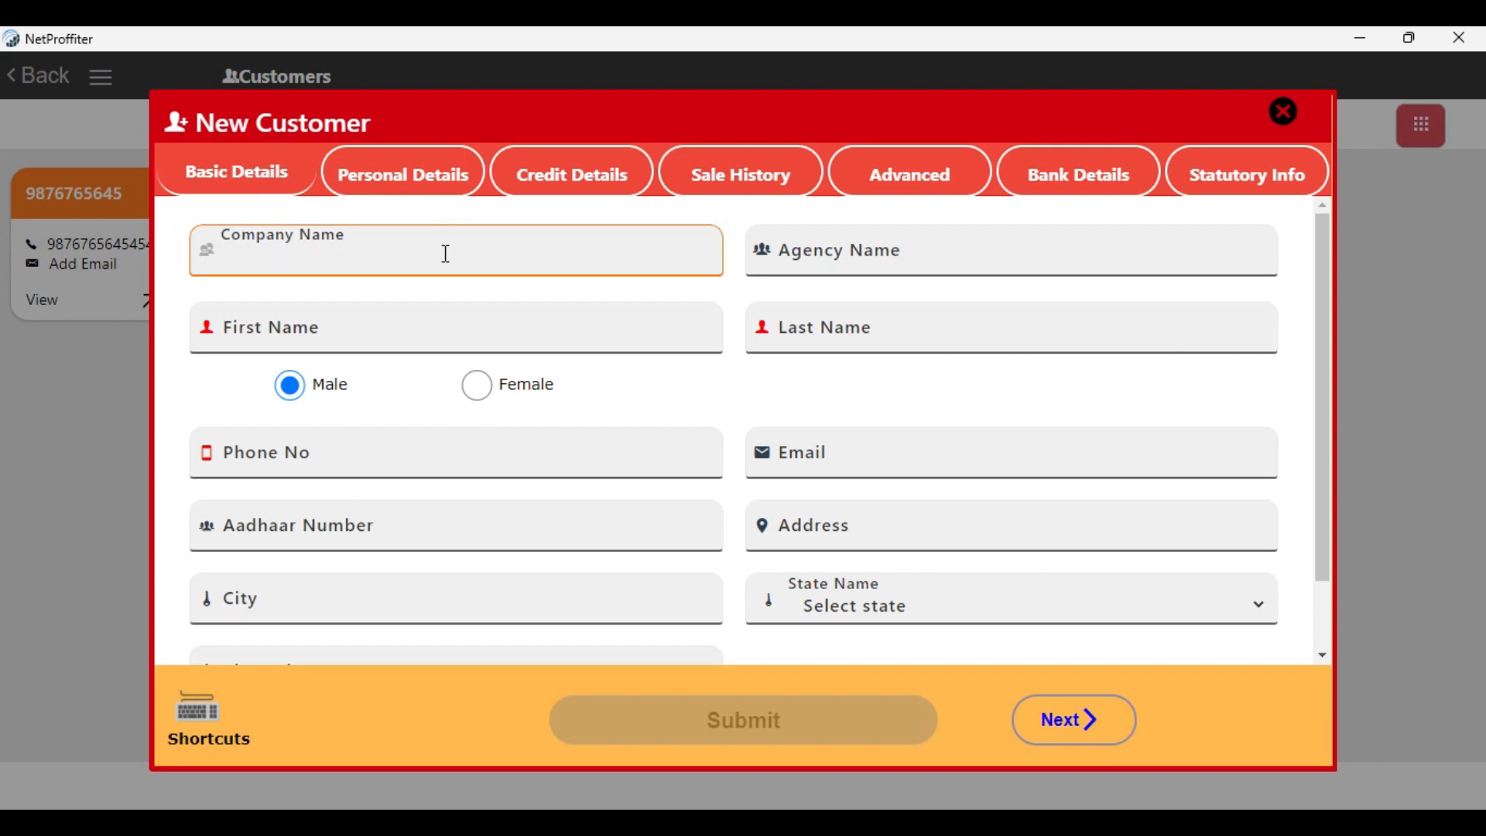
pyautogui.click(814, 252)
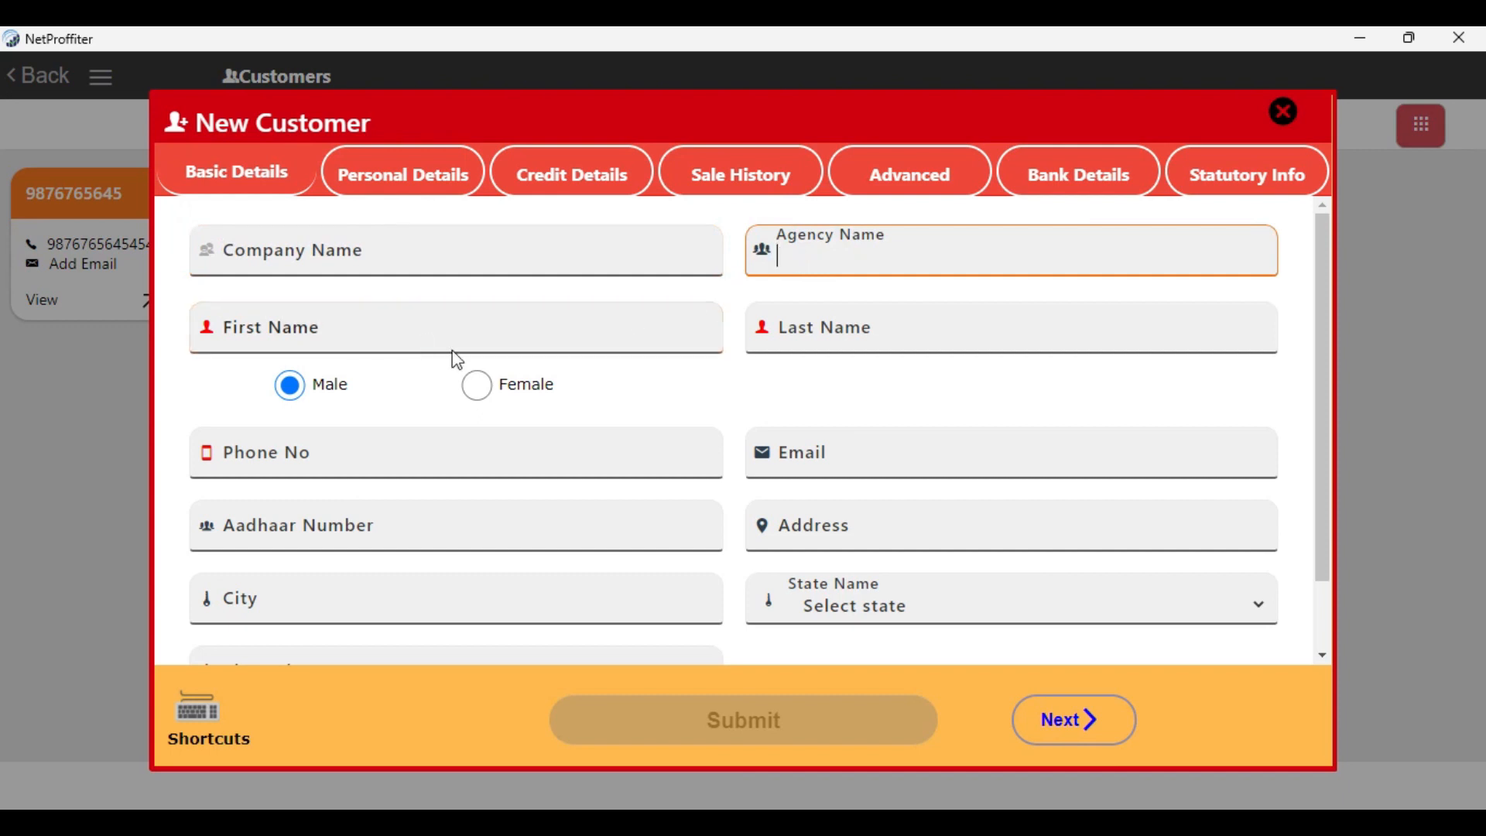
# Enter the new customer's first name, last name and phone number in the basic details
pyautogui.click(374, 333)
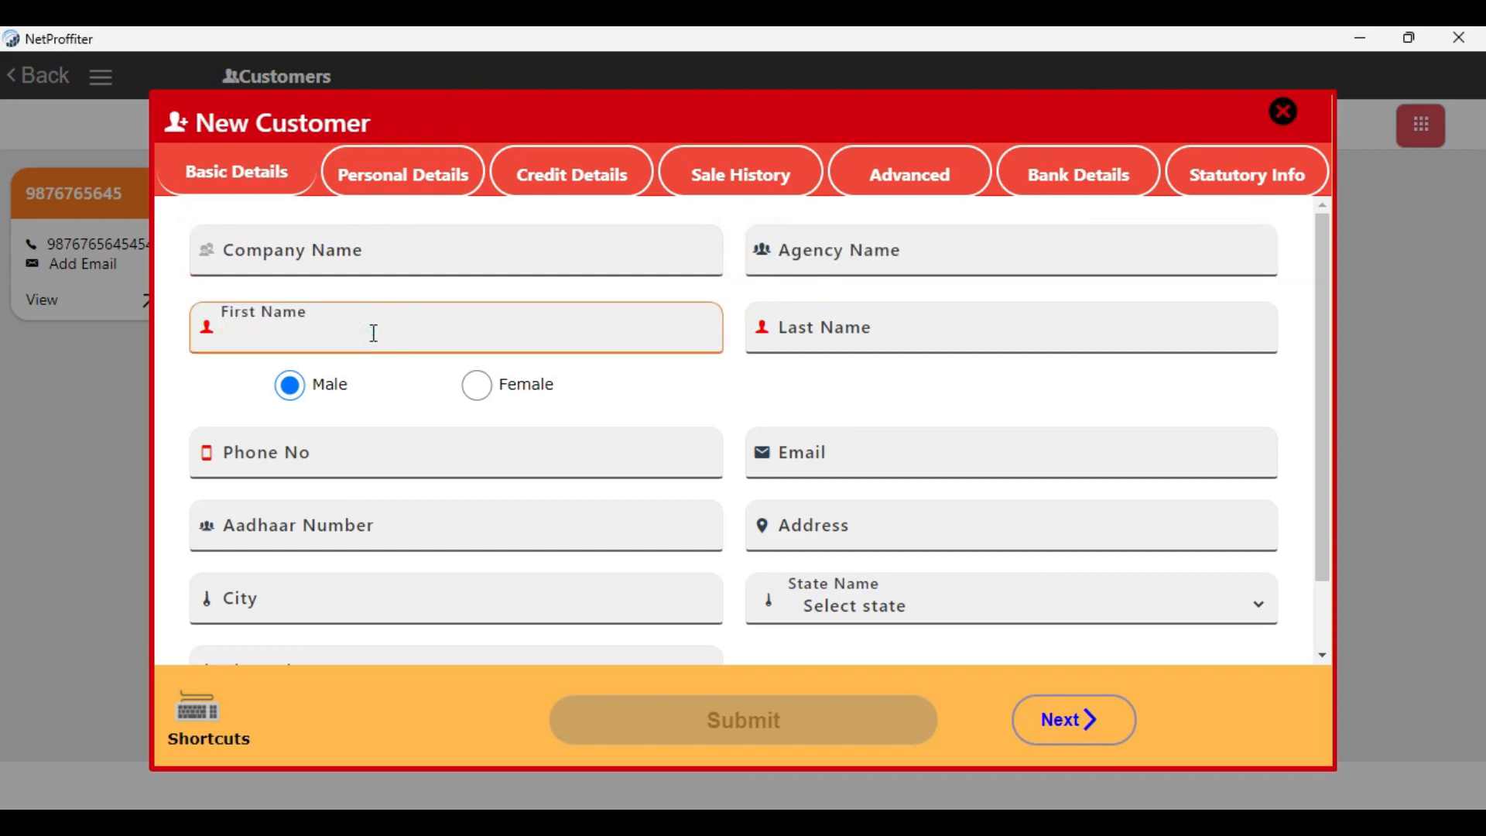
pyautogui.write('Sidram')
pyautogui.click(832, 331)
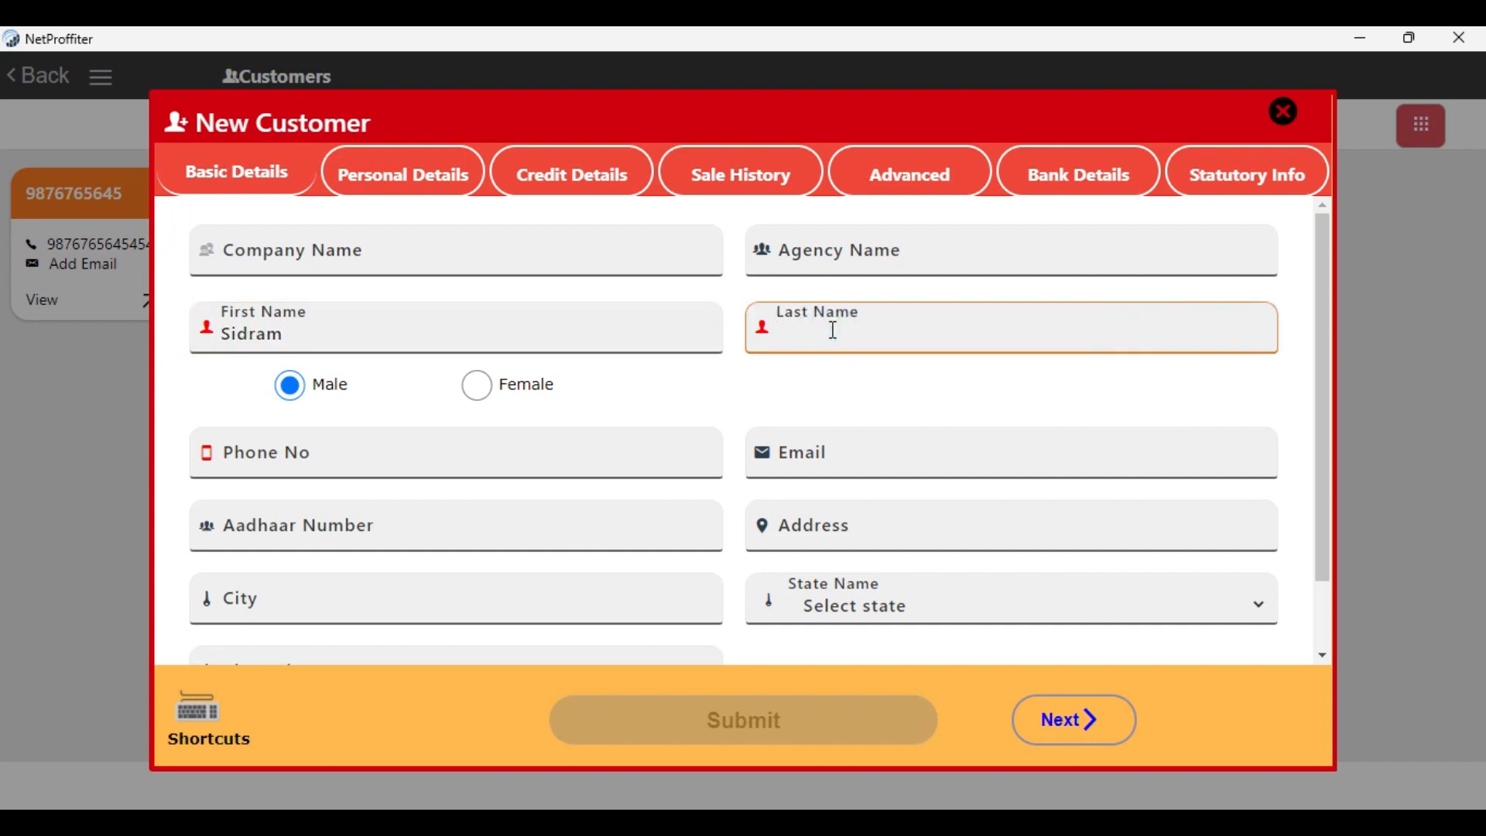
pyautogui.write('T')
pyautogui.click(406, 456)
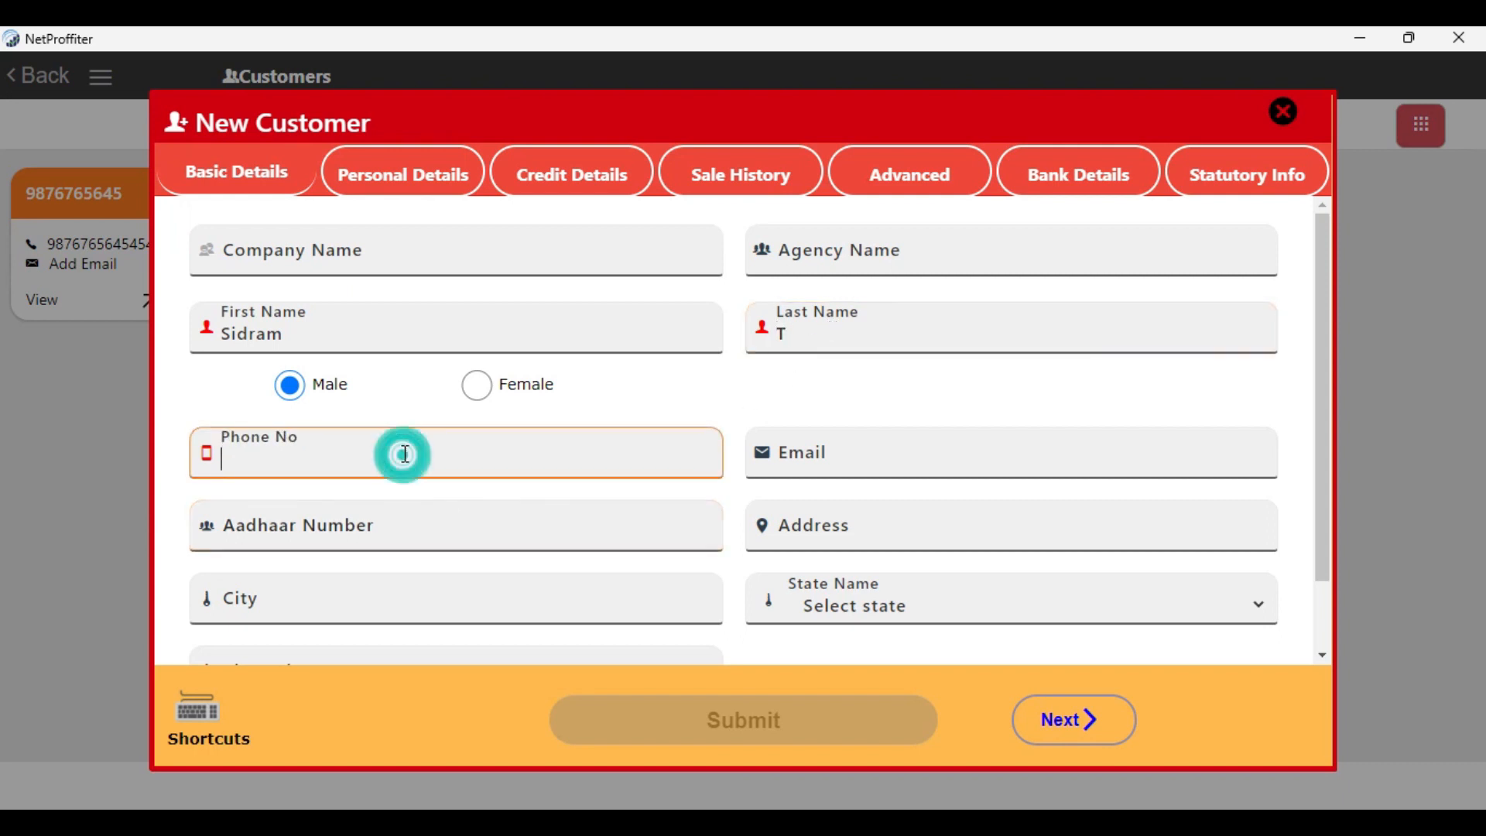
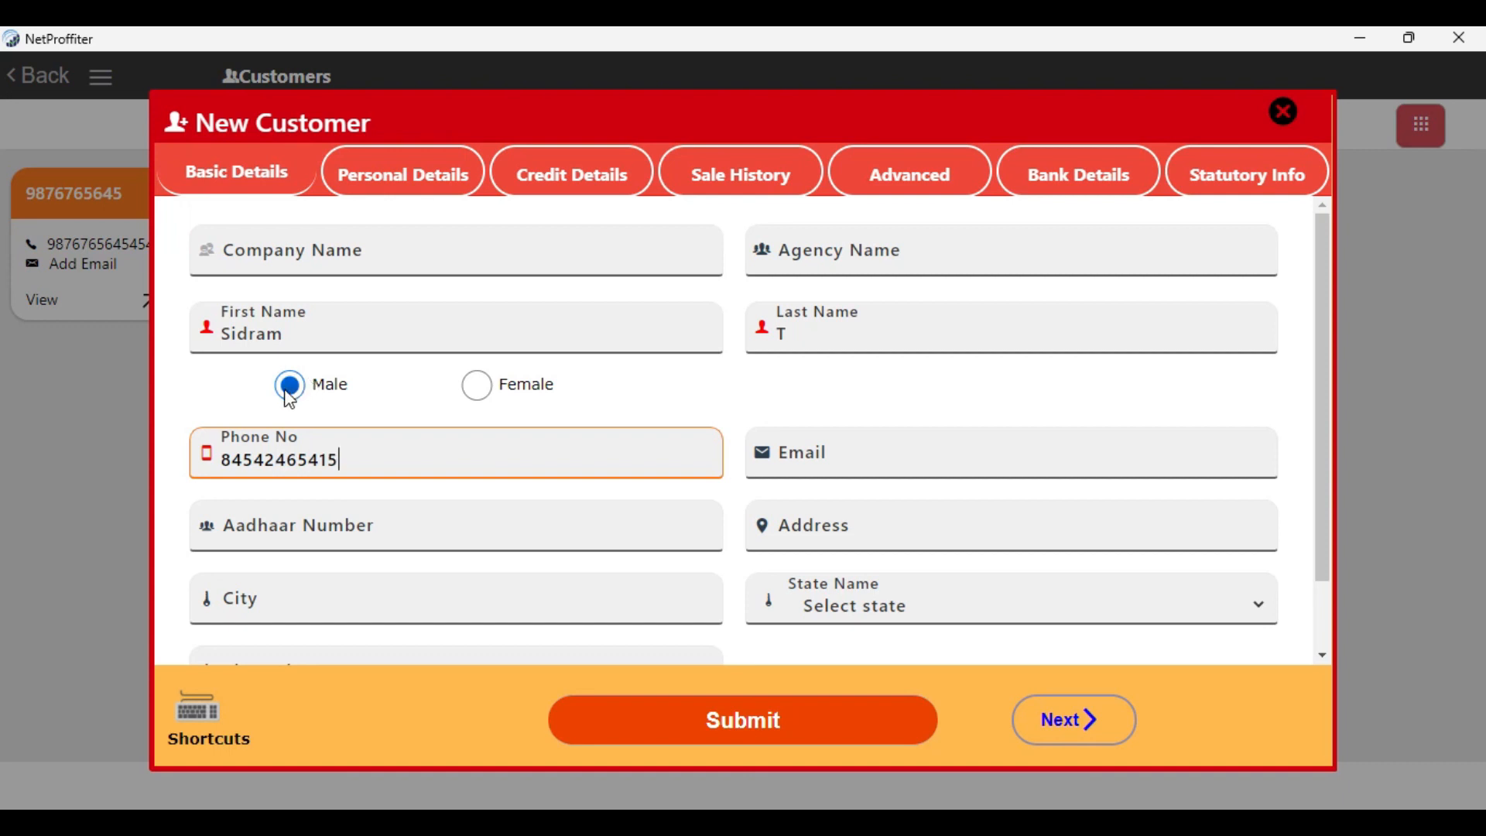
# Examine the email, Aadhaar, address, city, state and pin code fields, plus the new customer's personal details section
pyautogui.click(858, 460)
pyautogui.click(858, 460)
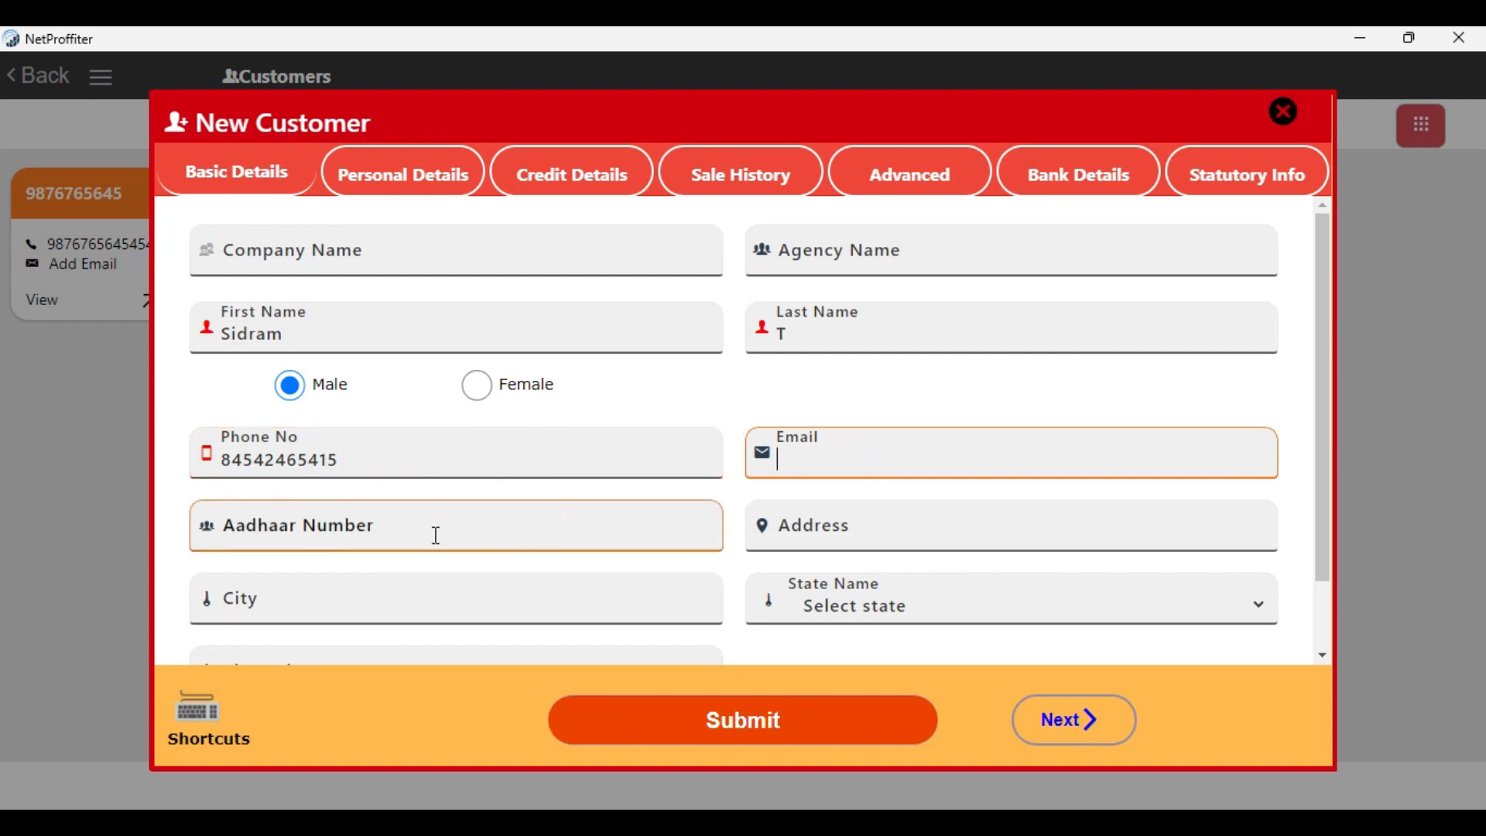
pyautogui.click(389, 528)
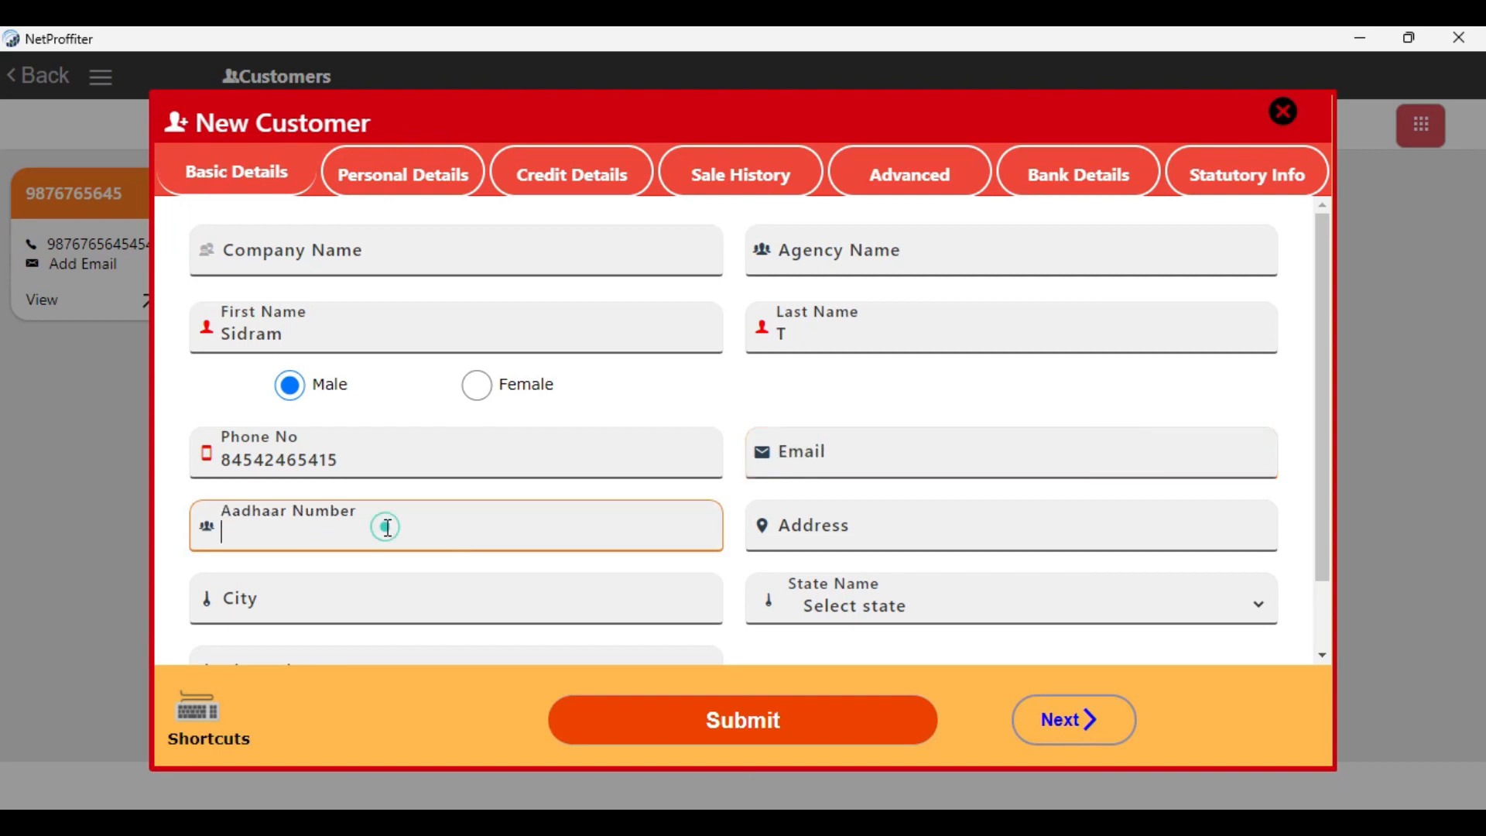
pyautogui.click(844, 528)
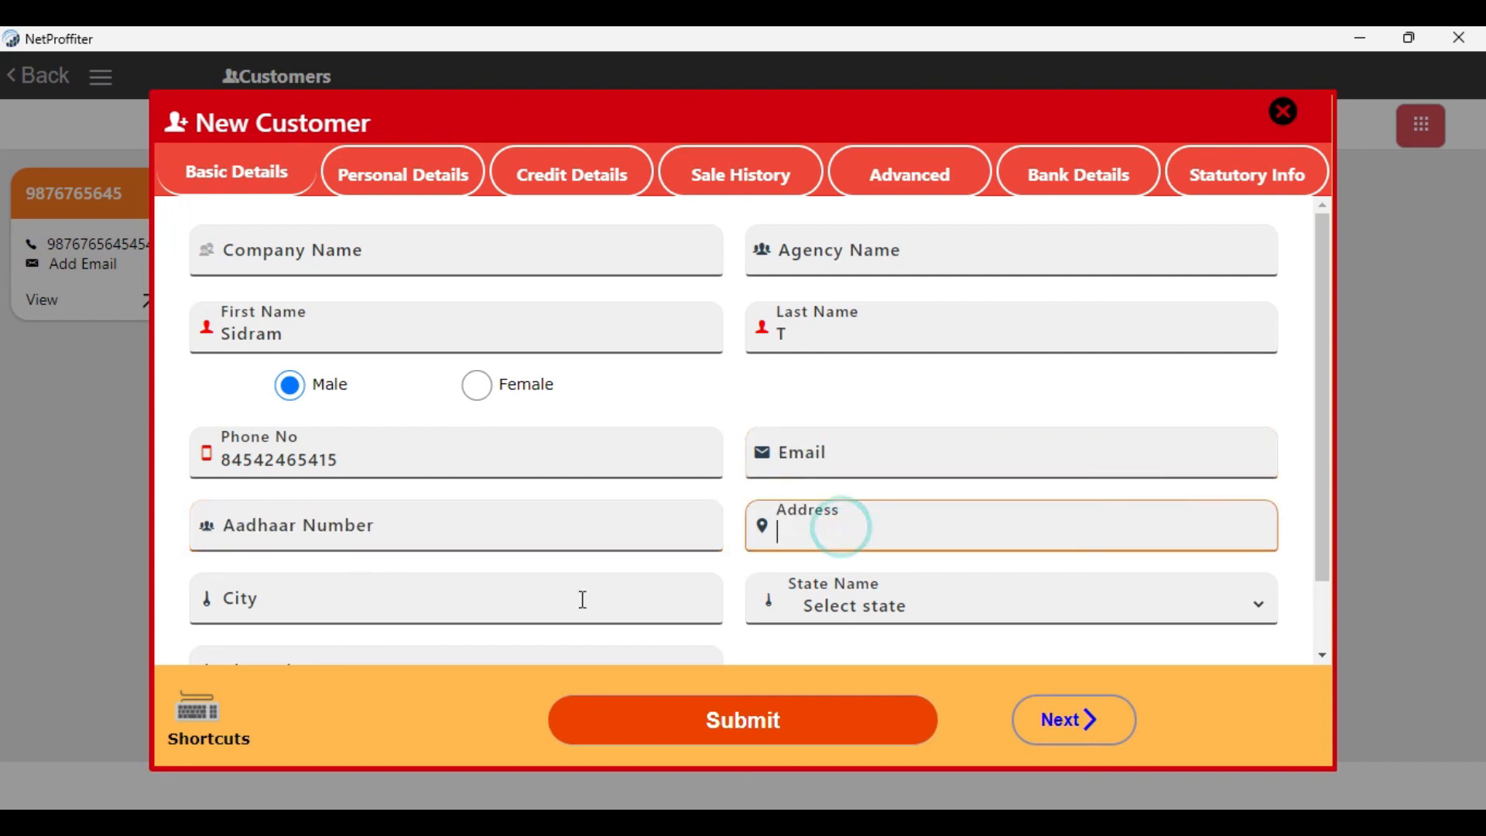
pyautogui.scroll(-1, 368, 531)
pyautogui.click(363, 526)
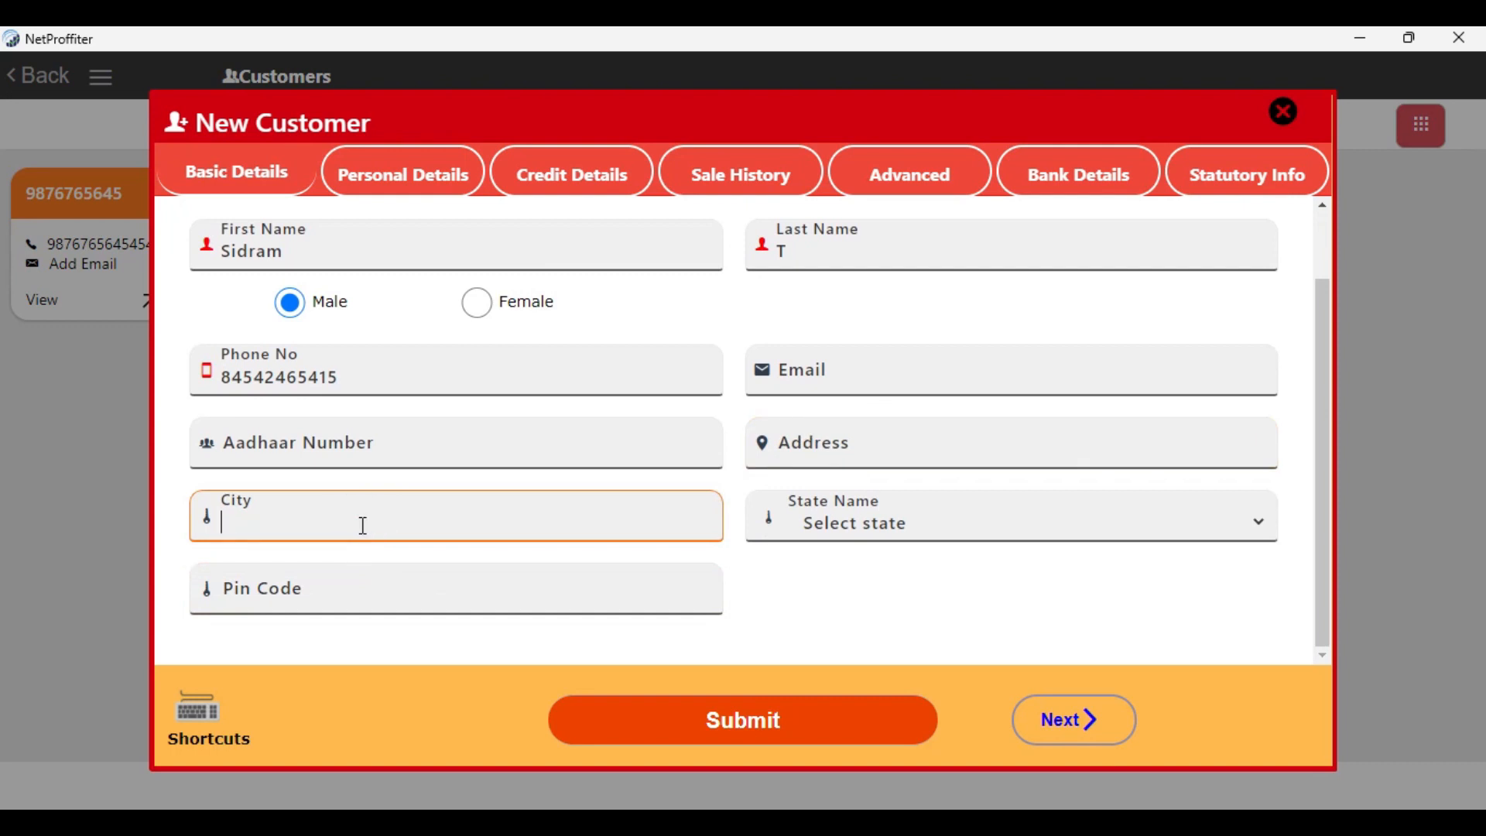
pyautogui.click(905, 523)
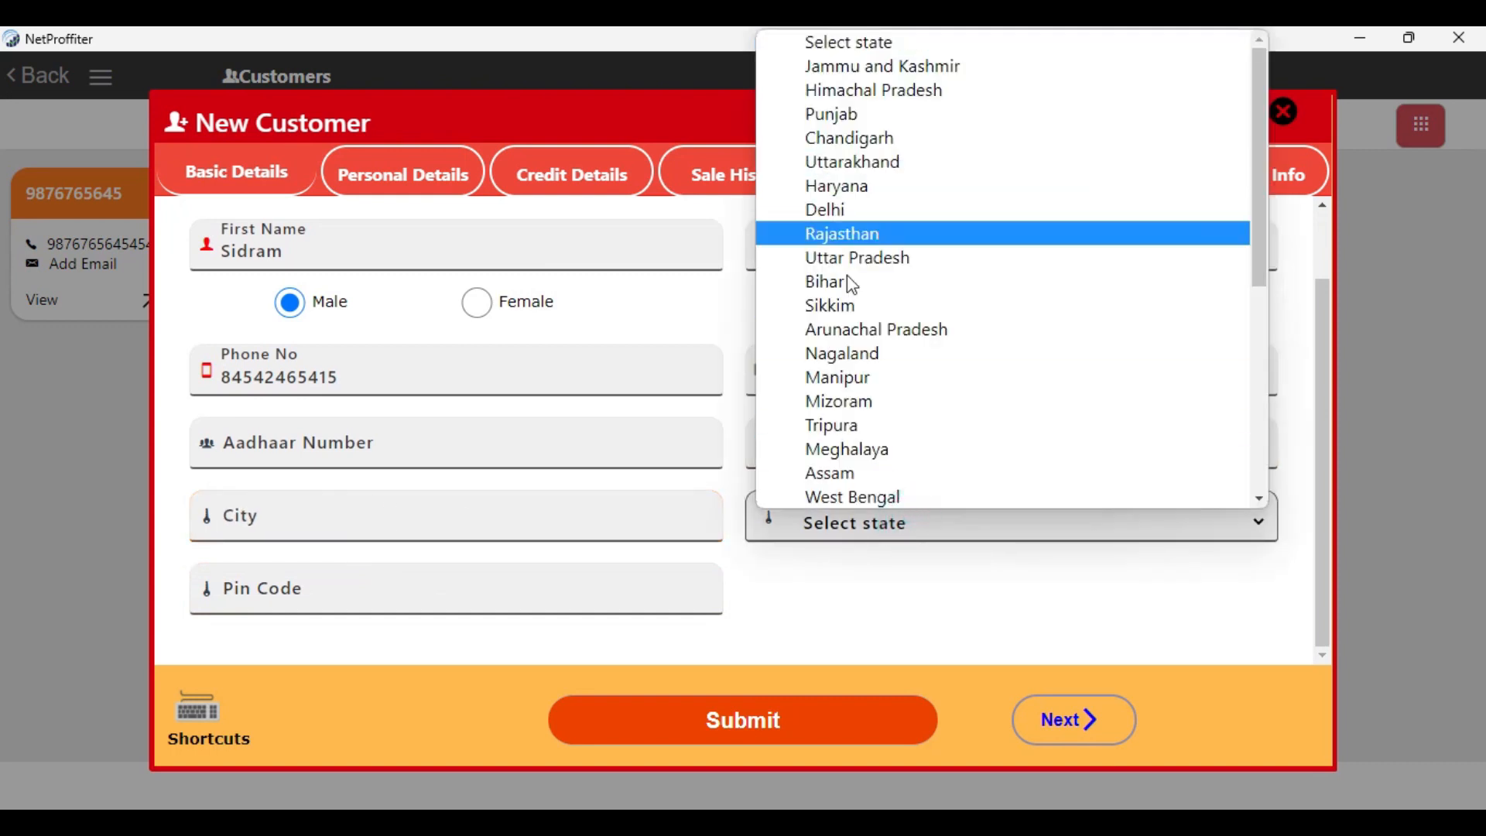
pyautogui.click(909, 579)
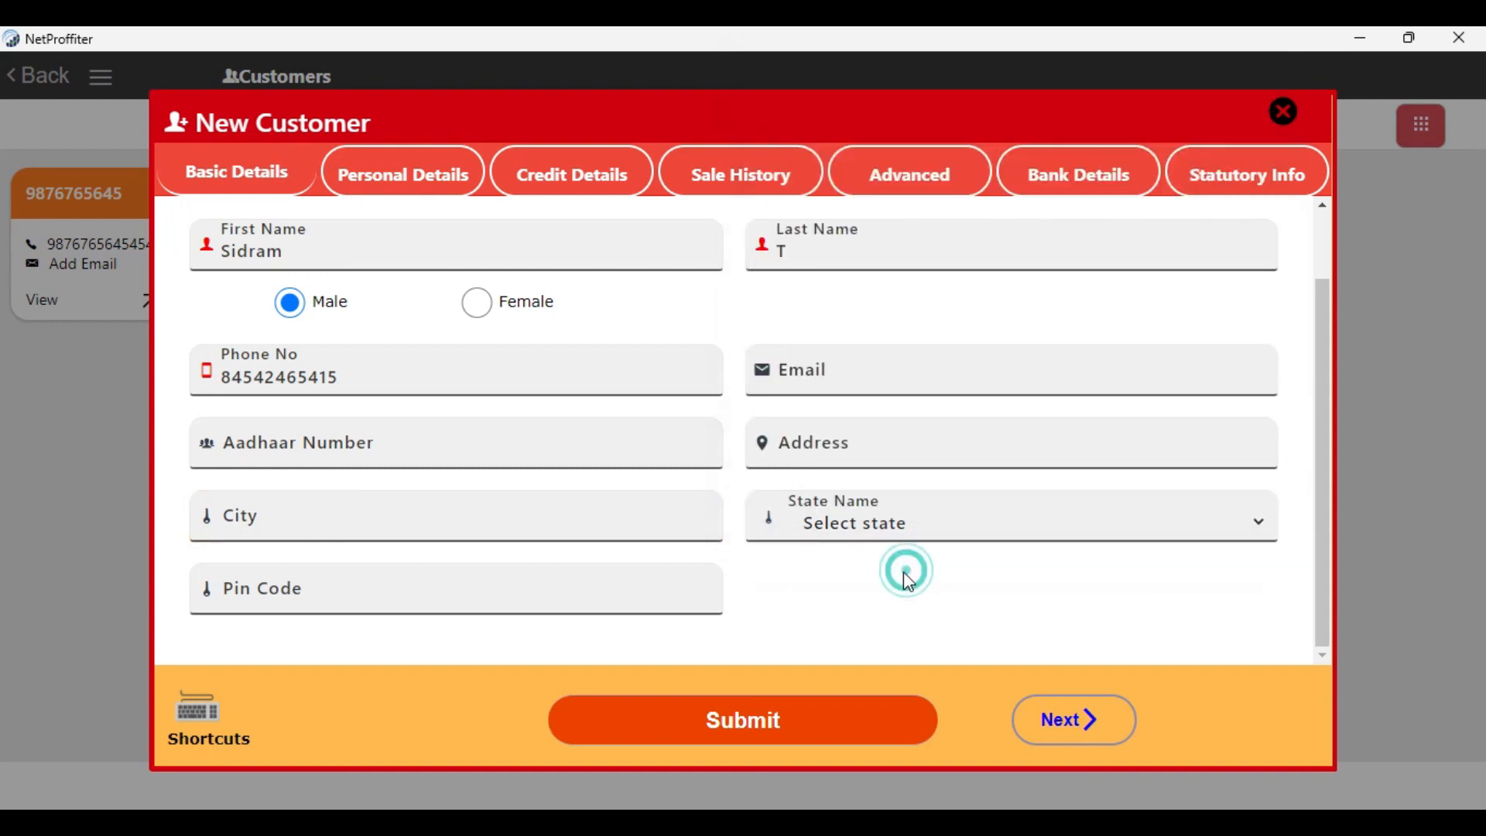
pyautogui.click(264, 589)
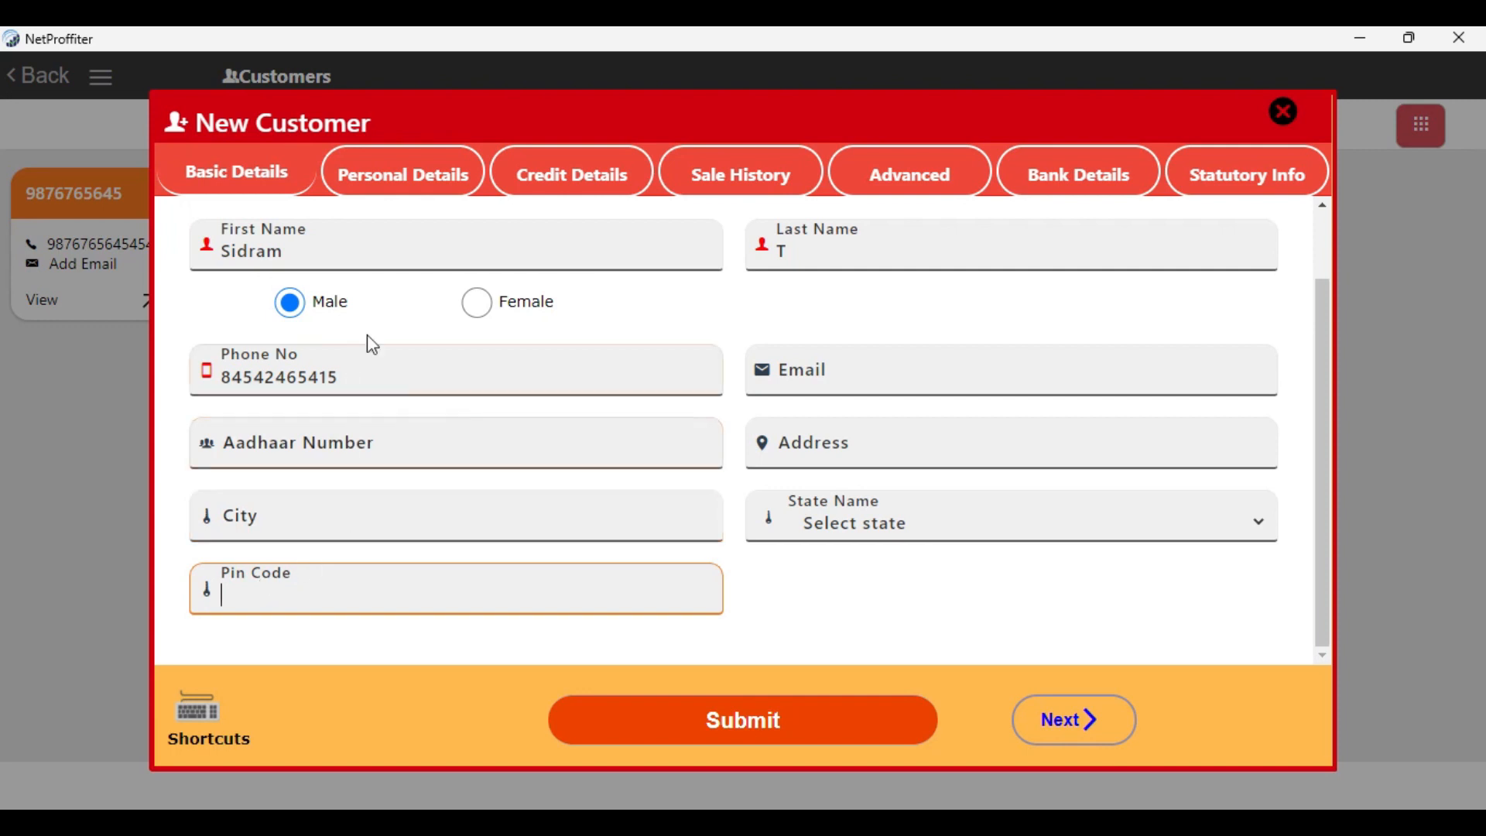
pyautogui.click(406, 190)
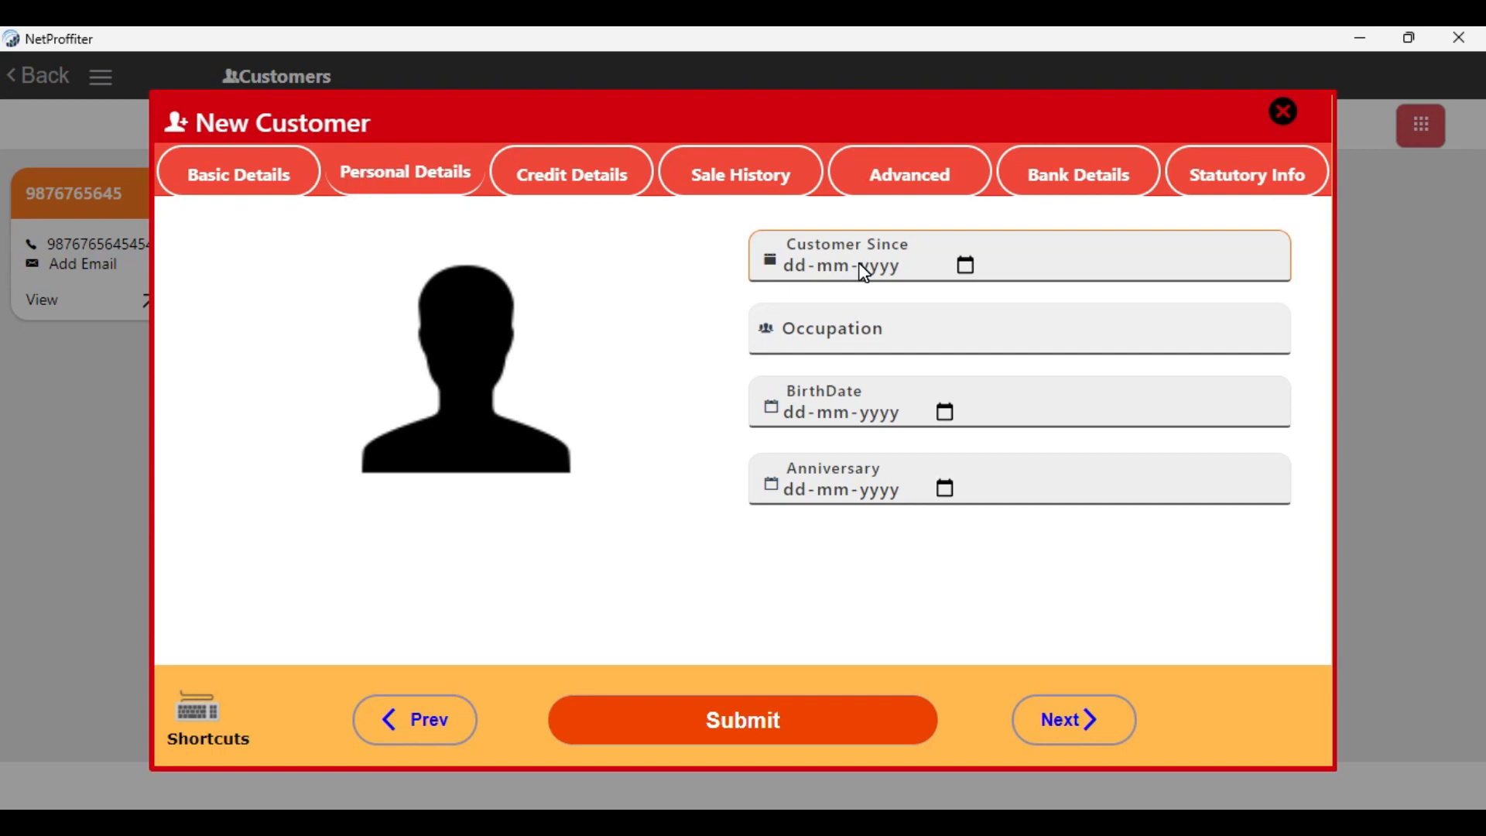
pyautogui.click(861, 324)
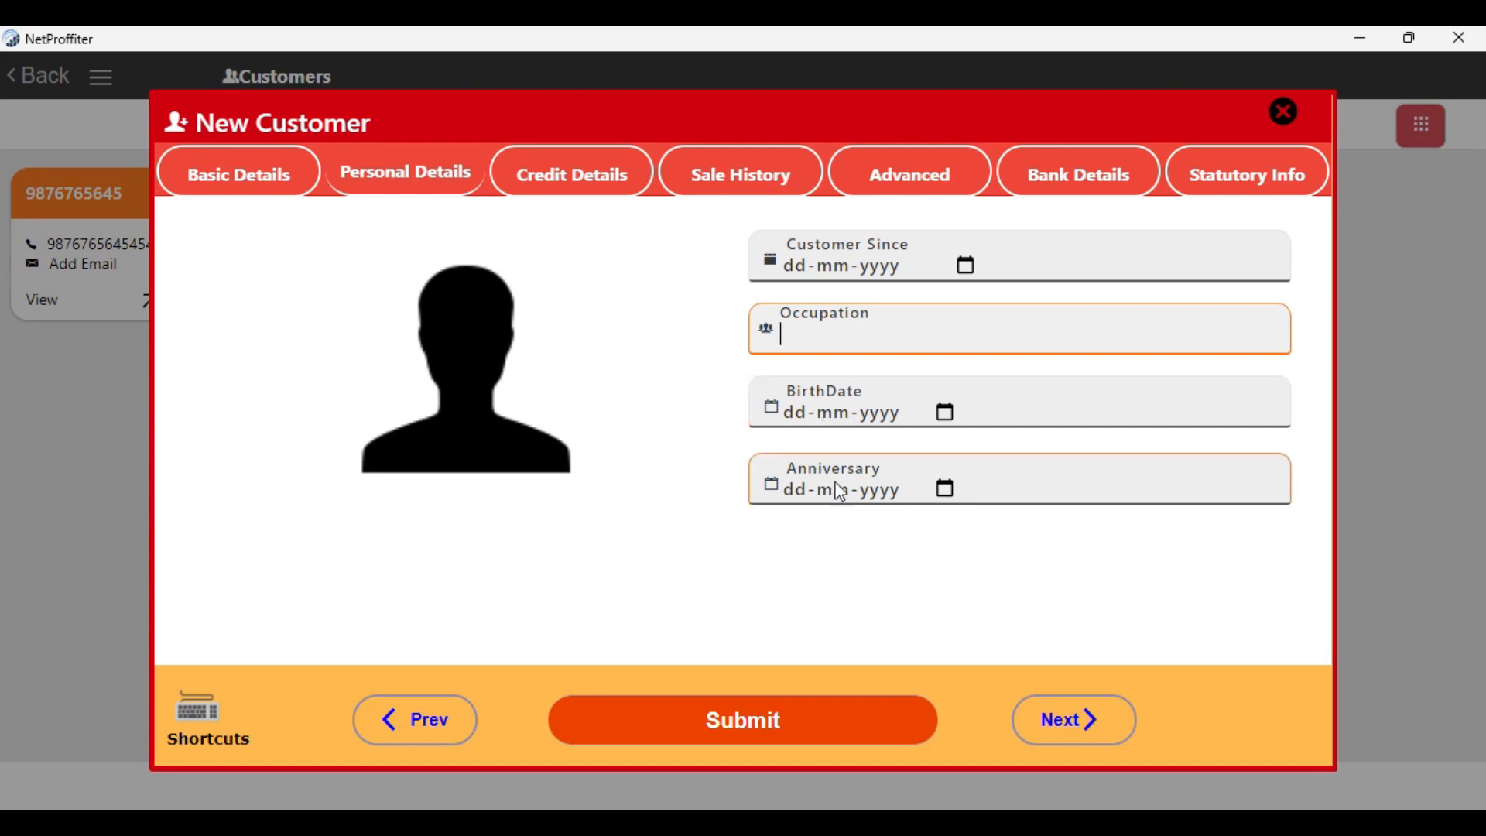
# Allow credit for the new customer and set the credit limit to Rs 50000
pyautogui.click(596, 180)
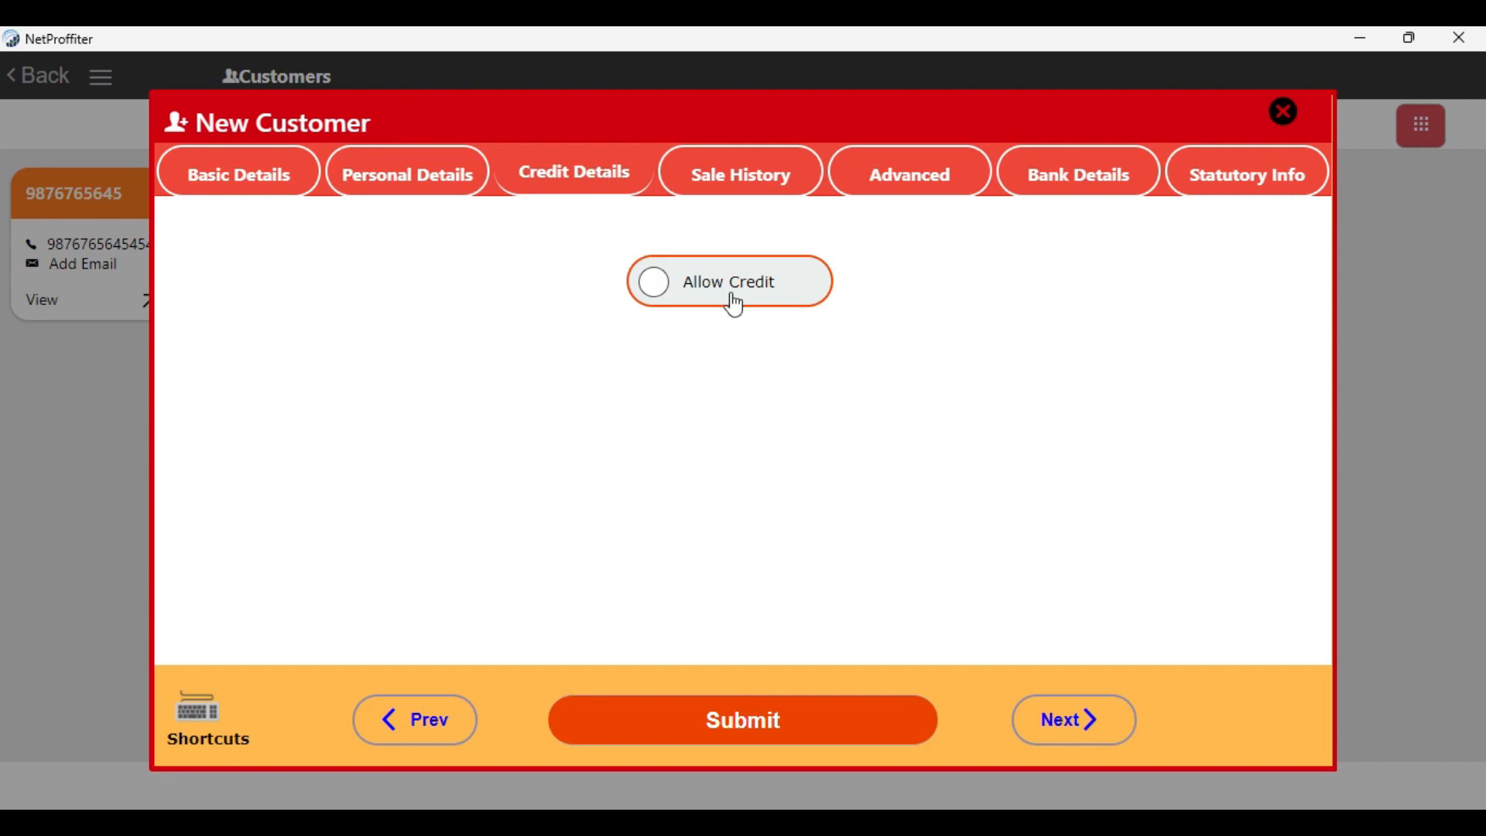
pyautogui.click(663, 300)
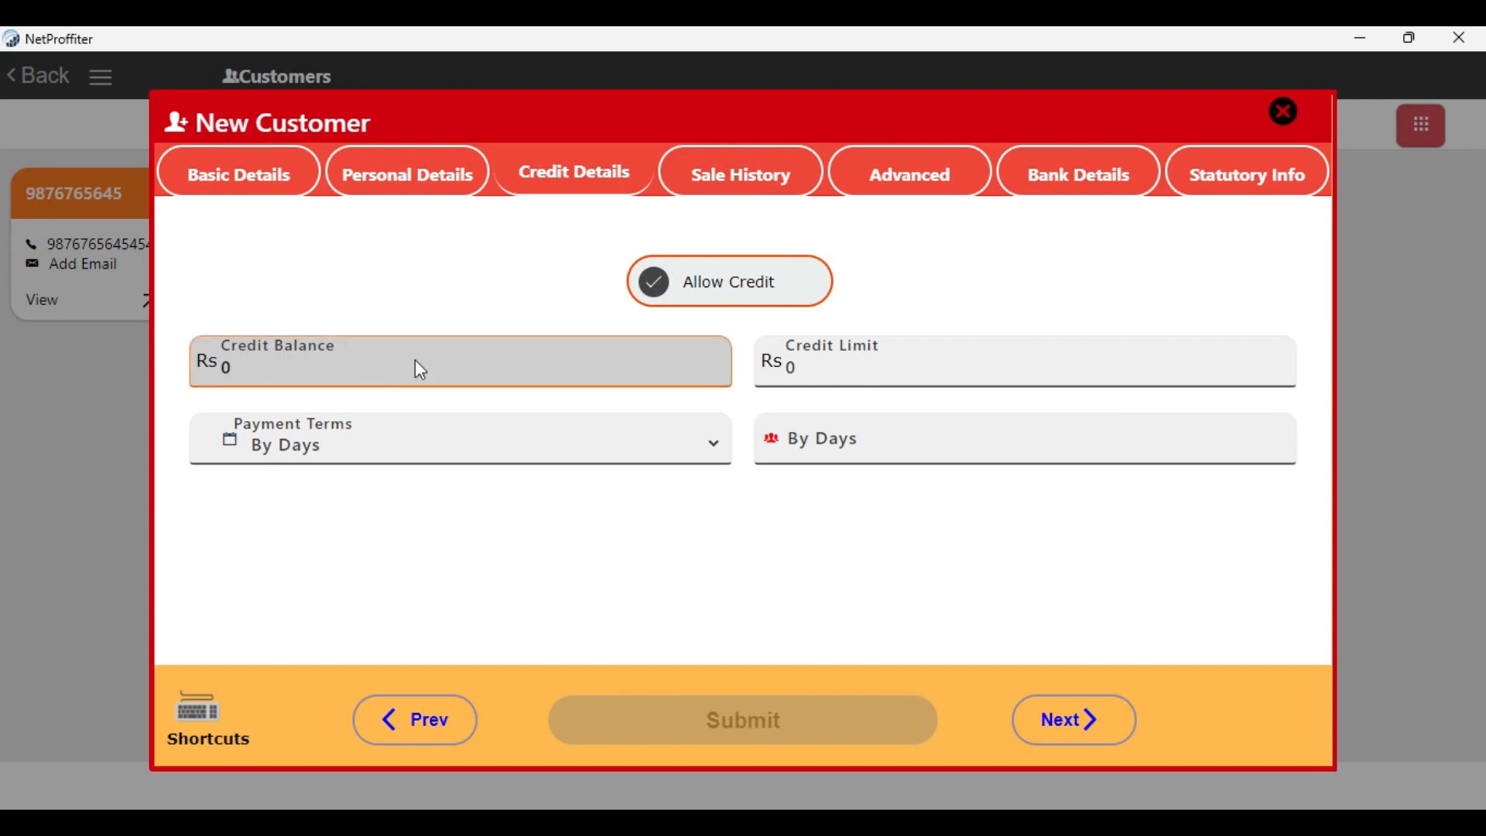
pyautogui.click(904, 363)
pyautogui.write('5000')
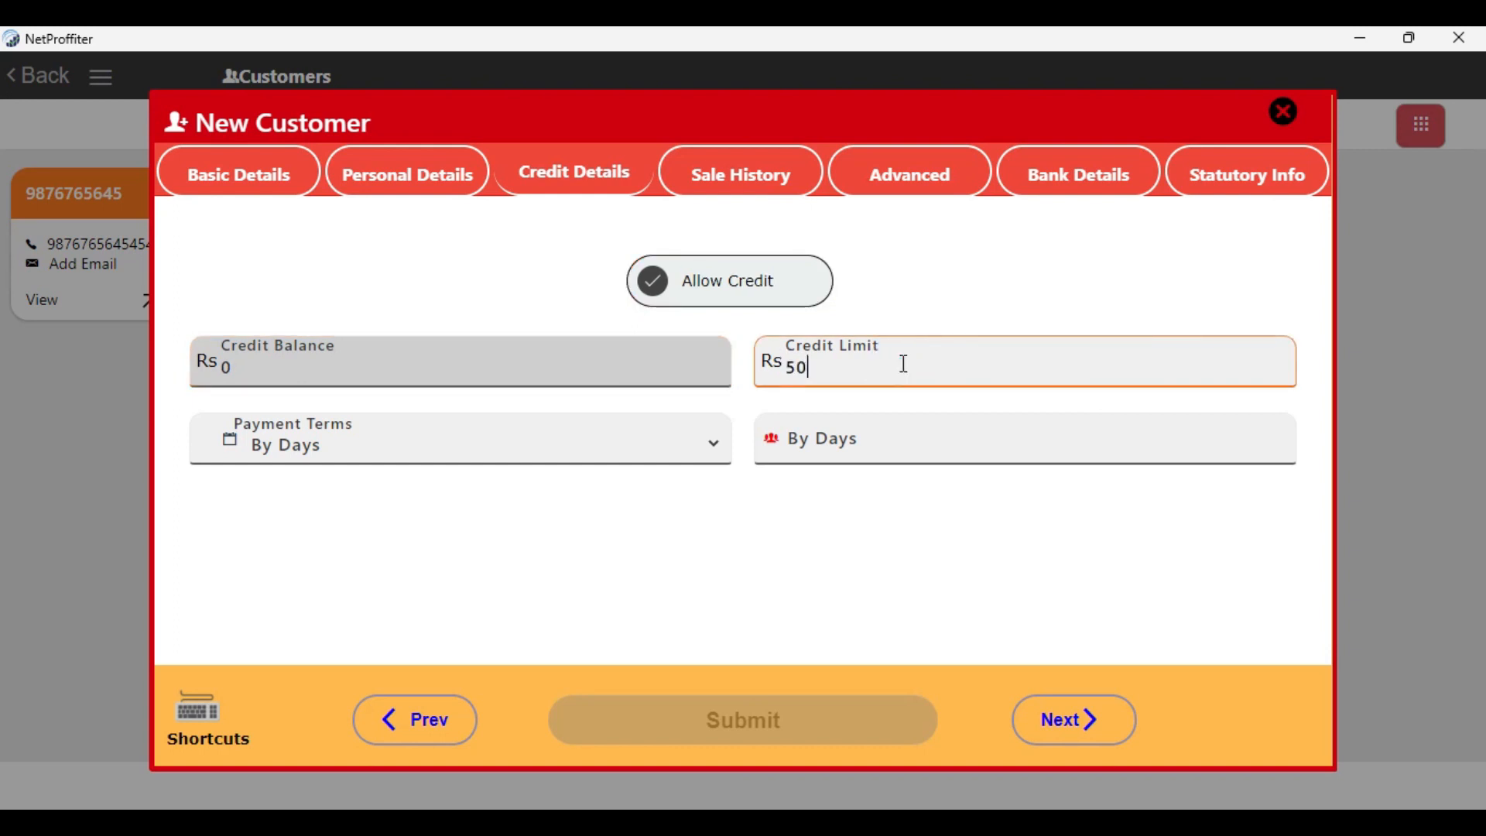
pyautogui.write('0')
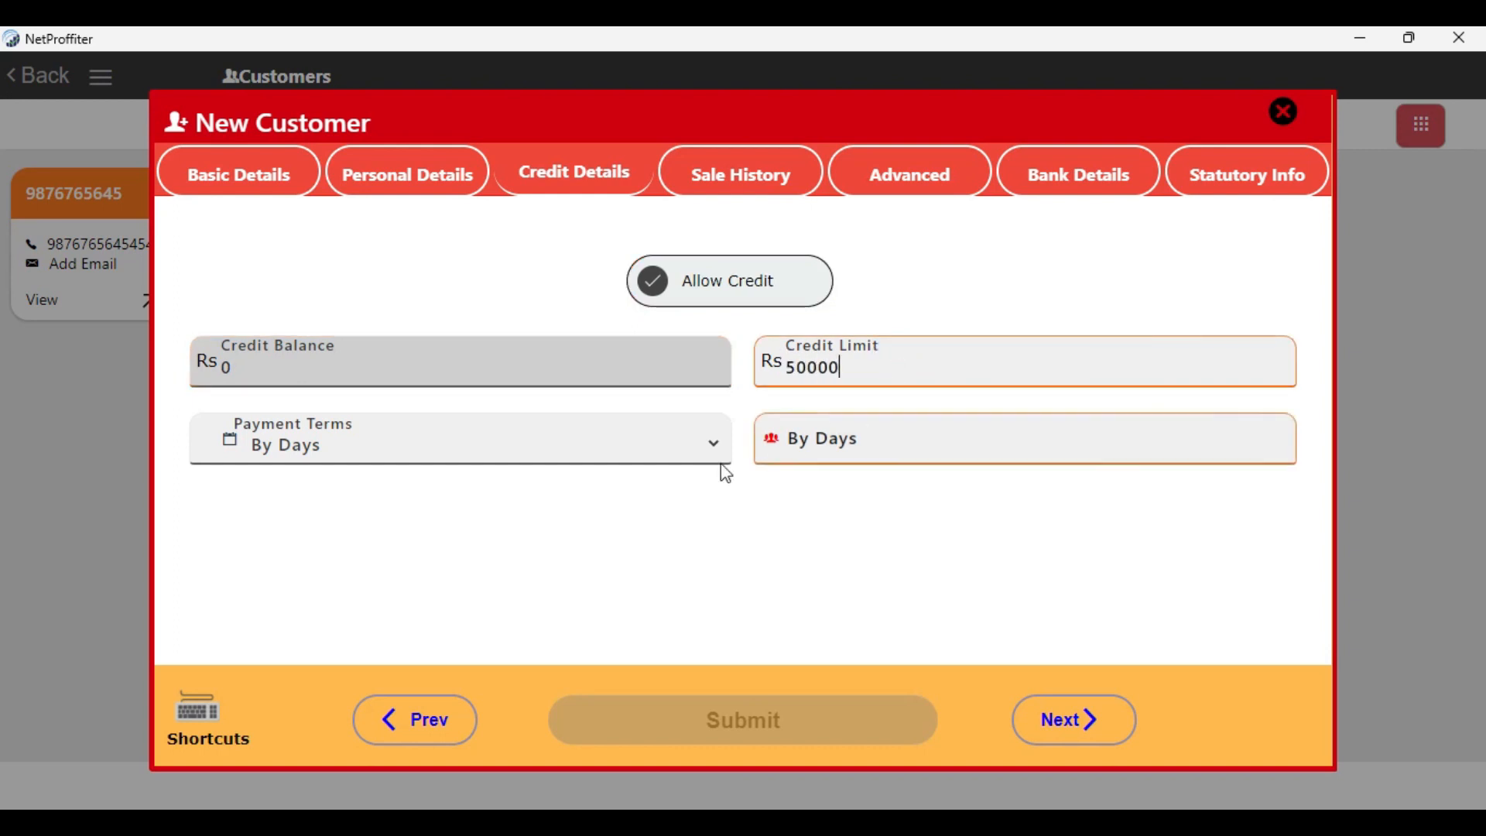
# Set the customer's payment terms to By Days with a period of 5 days
pyautogui.click(570, 486)
pyautogui.click(416, 432)
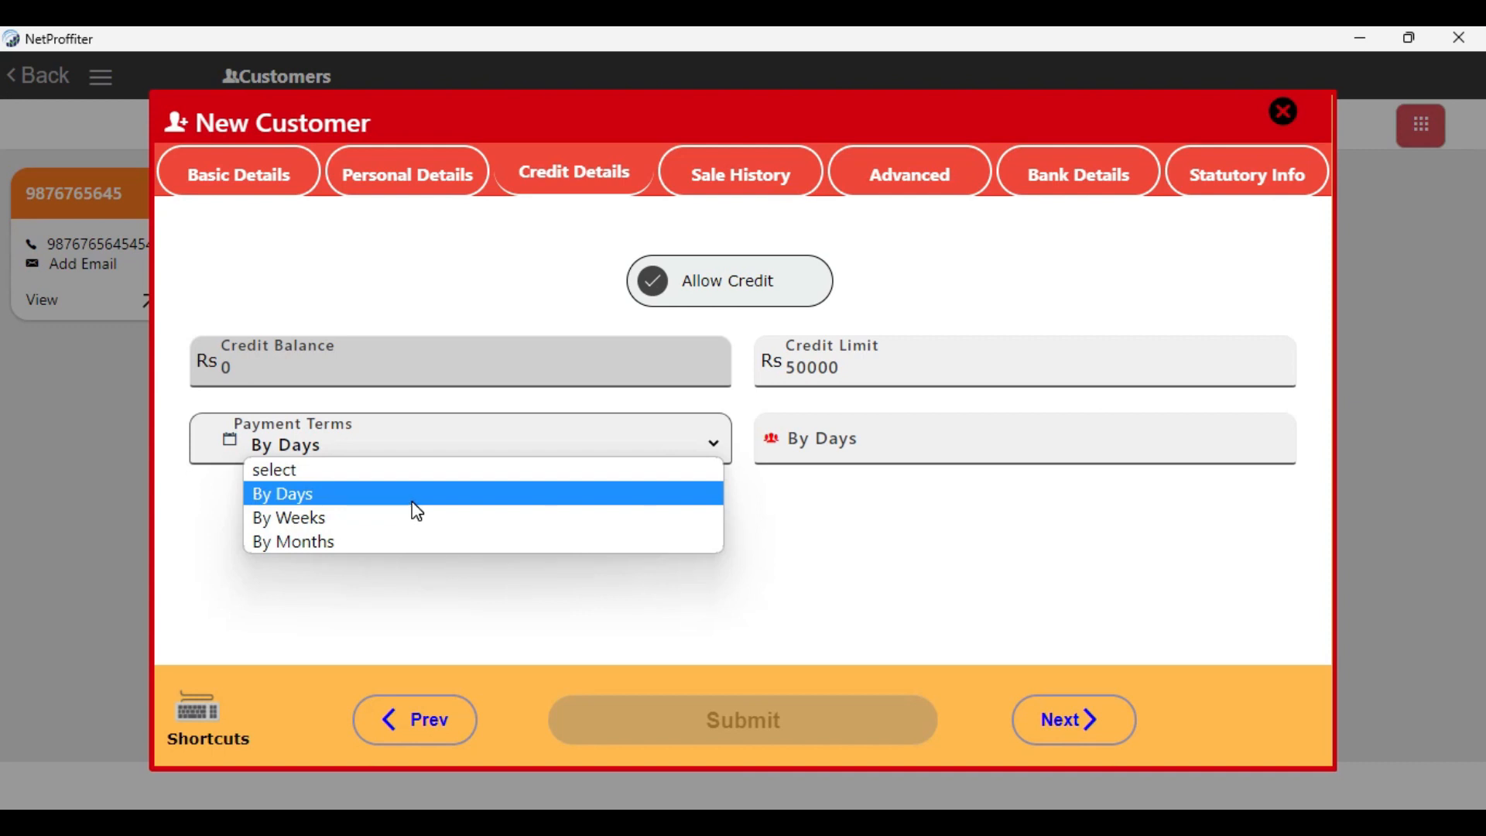
pyautogui.click(416, 511)
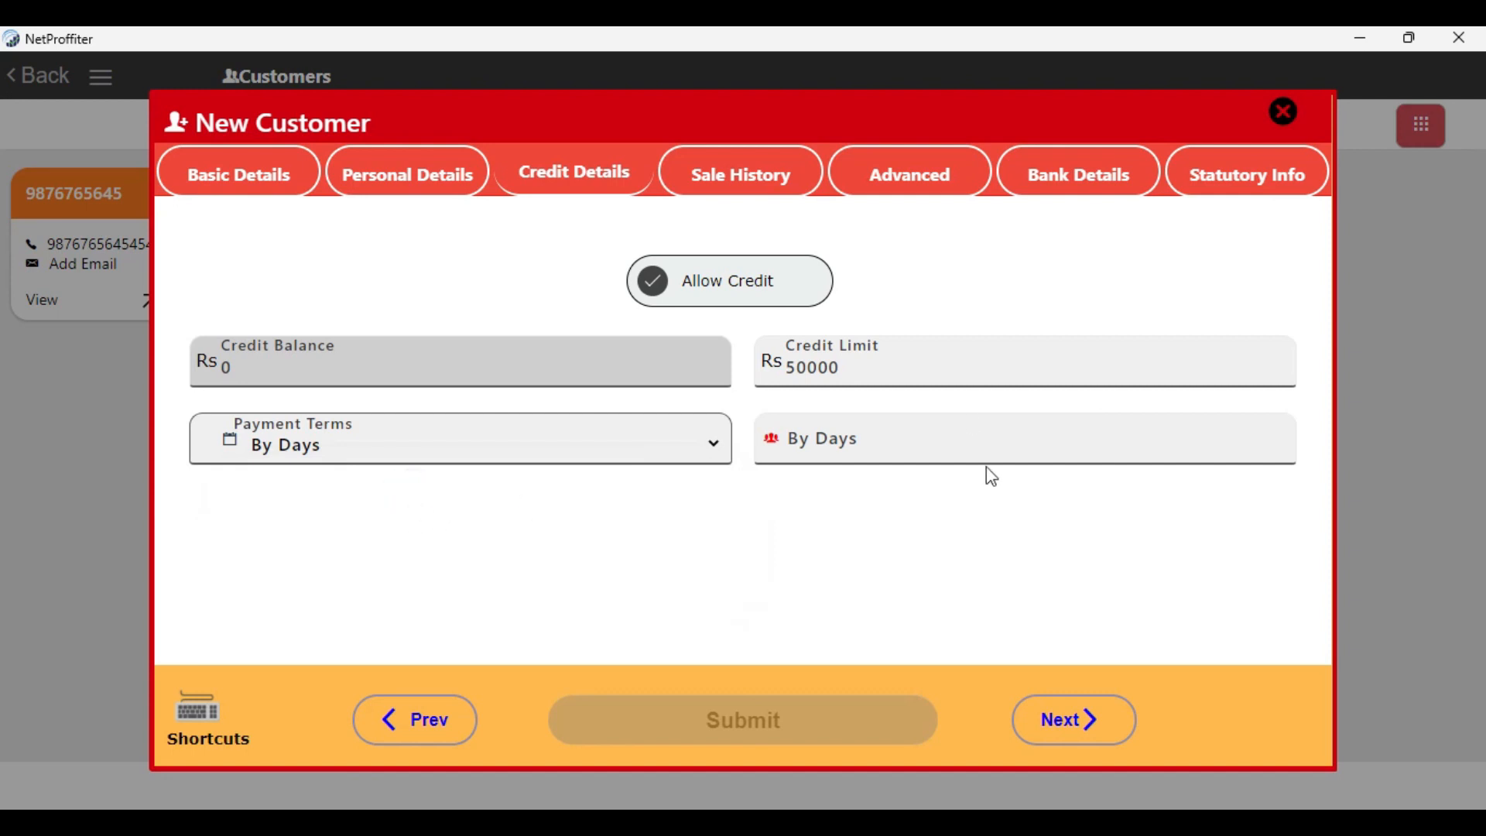
pyautogui.click(944, 443)
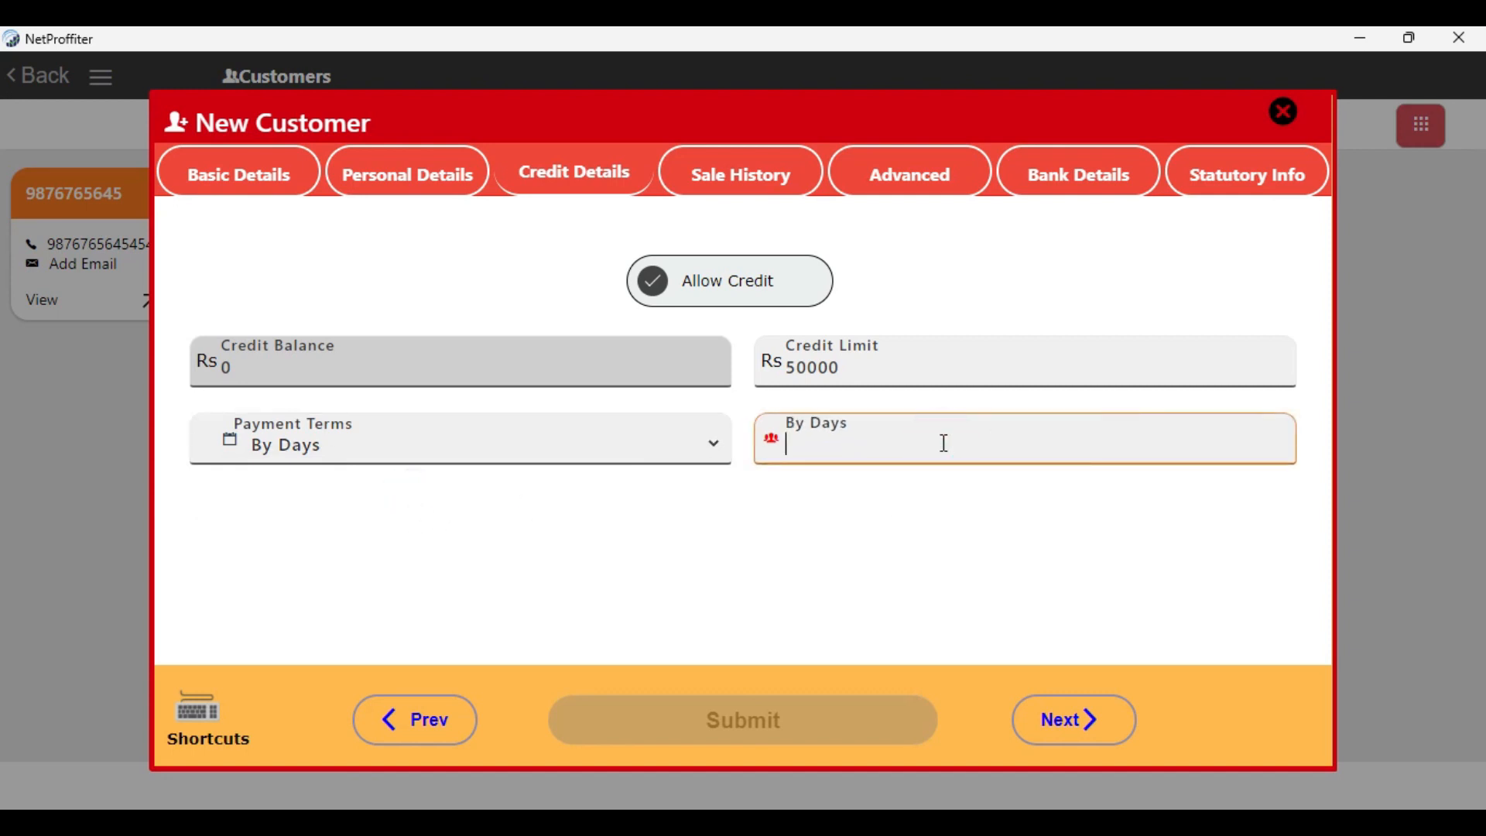
pyautogui.write('5')
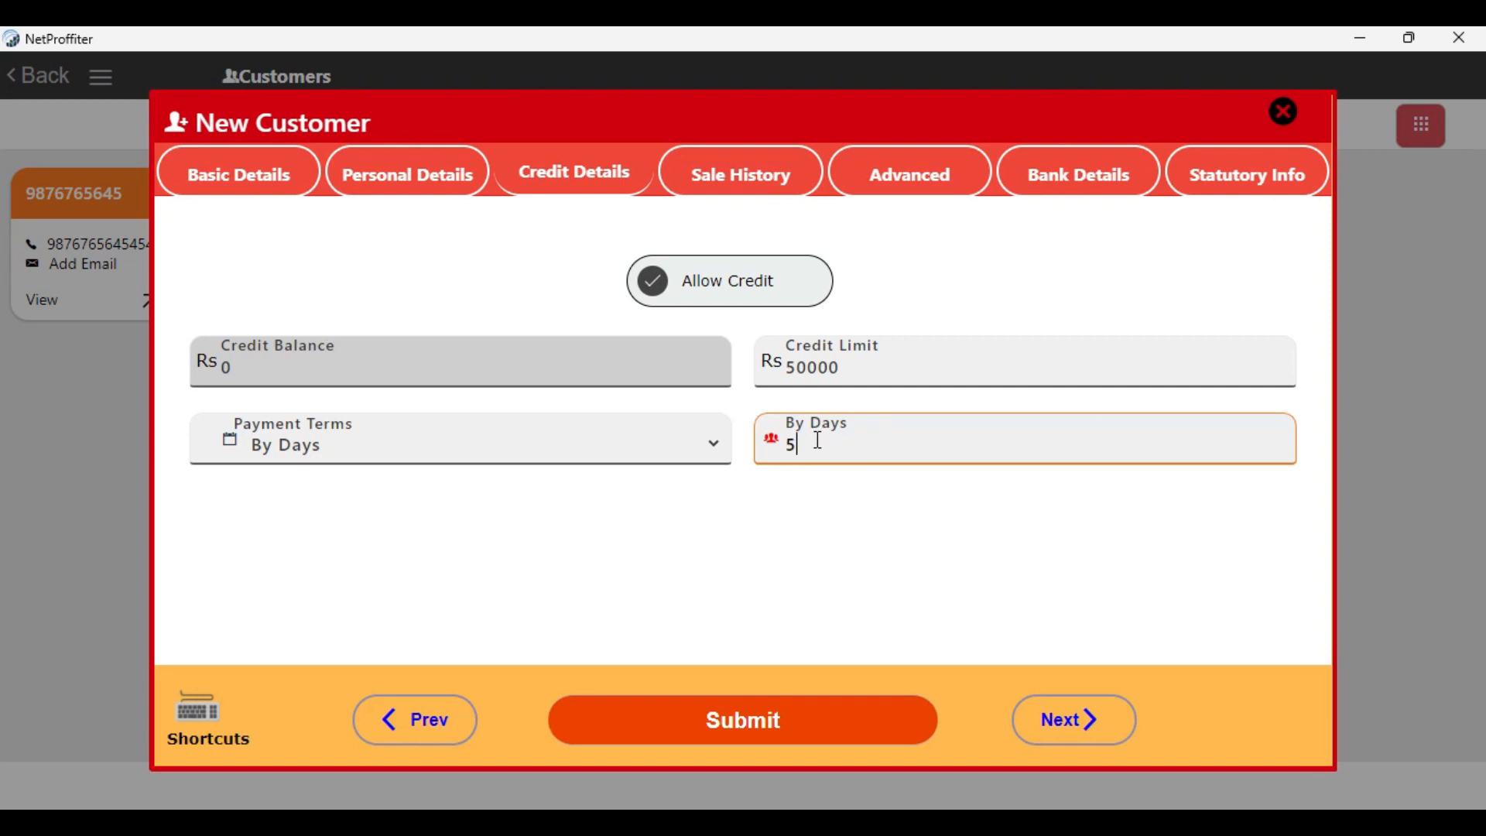
# Examine the new customer's sale history section and the bank name, account, branch, IFSC and MICR fields
pyautogui.click(756, 194)
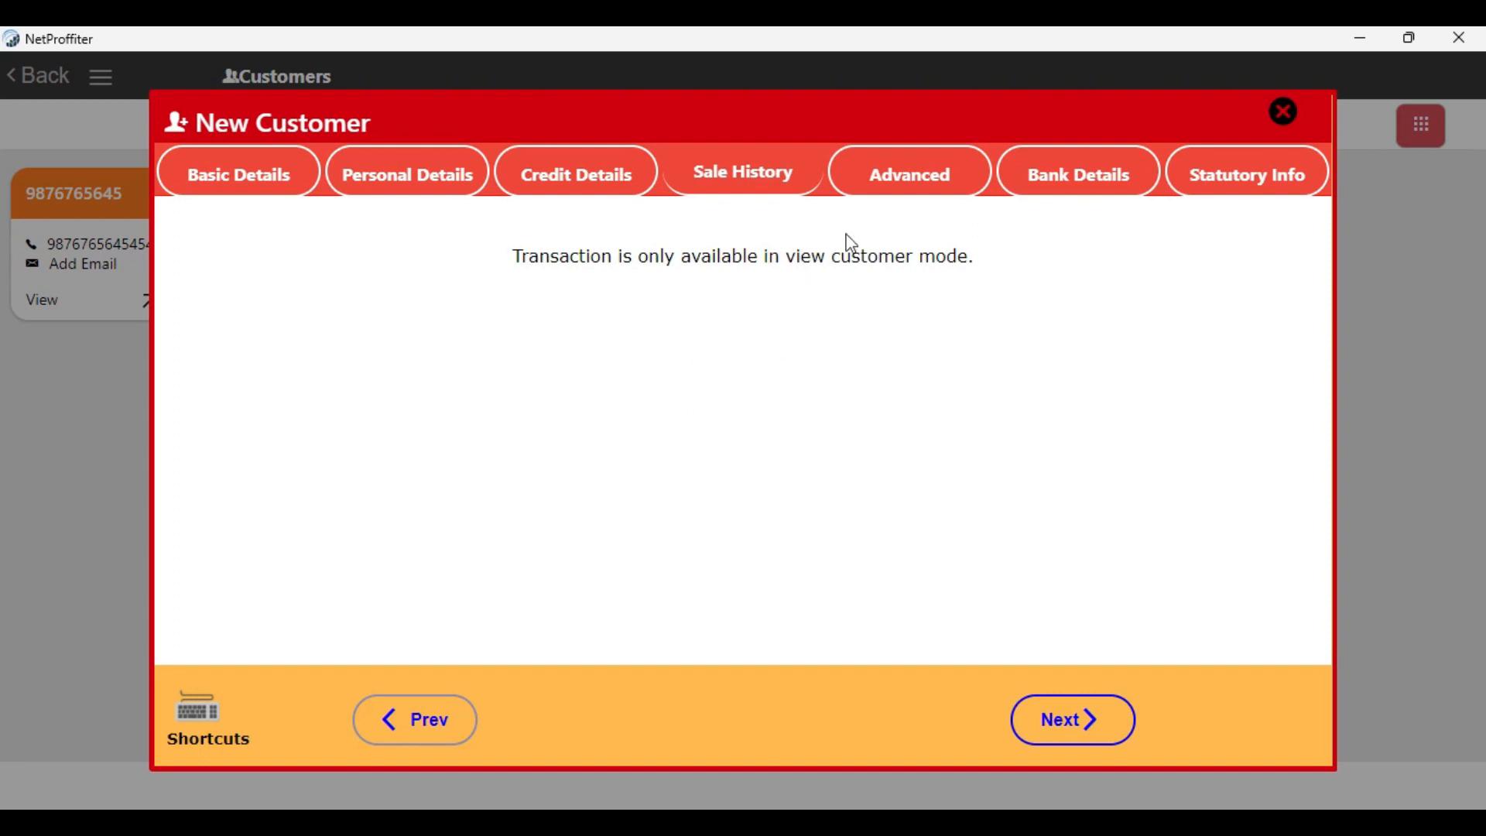
pyautogui.click(1052, 182)
pyautogui.click(423, 261)
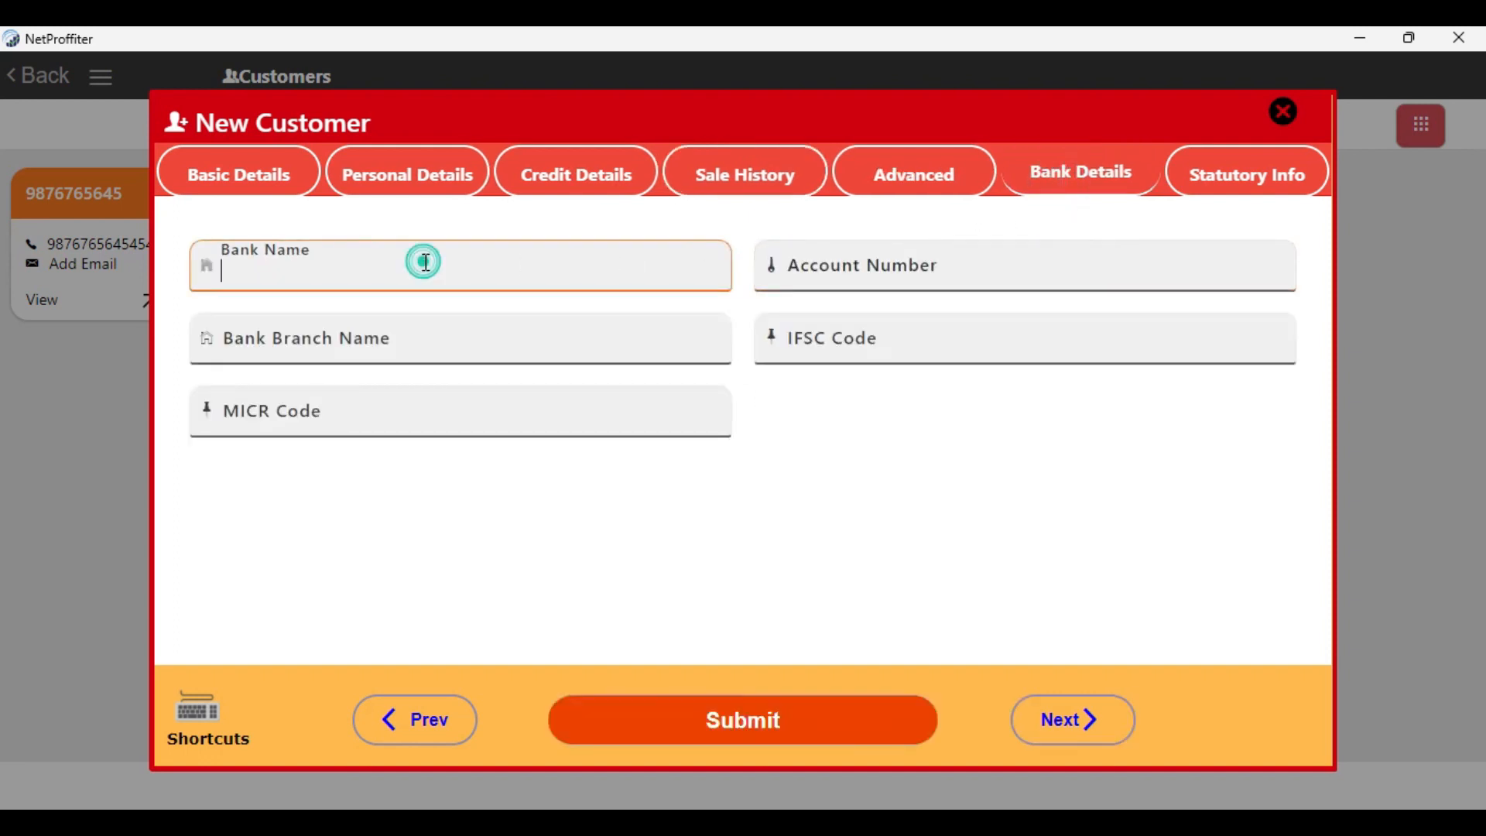
pyautogui.click(929, 269)
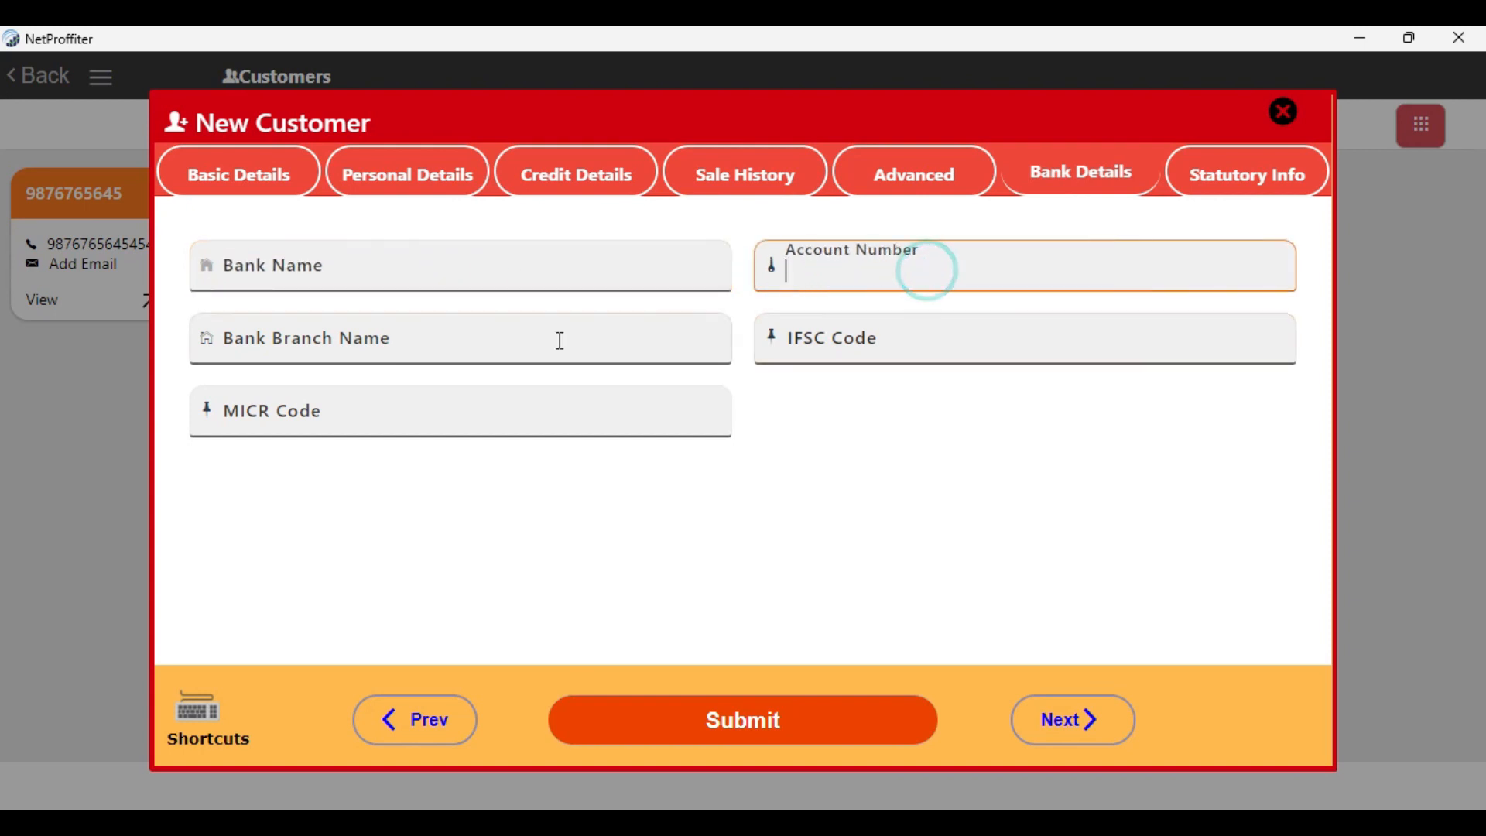
pyautogui.click(514, 343)
pyautogui.click(839, 338)
pyautogui.click(541, 411)
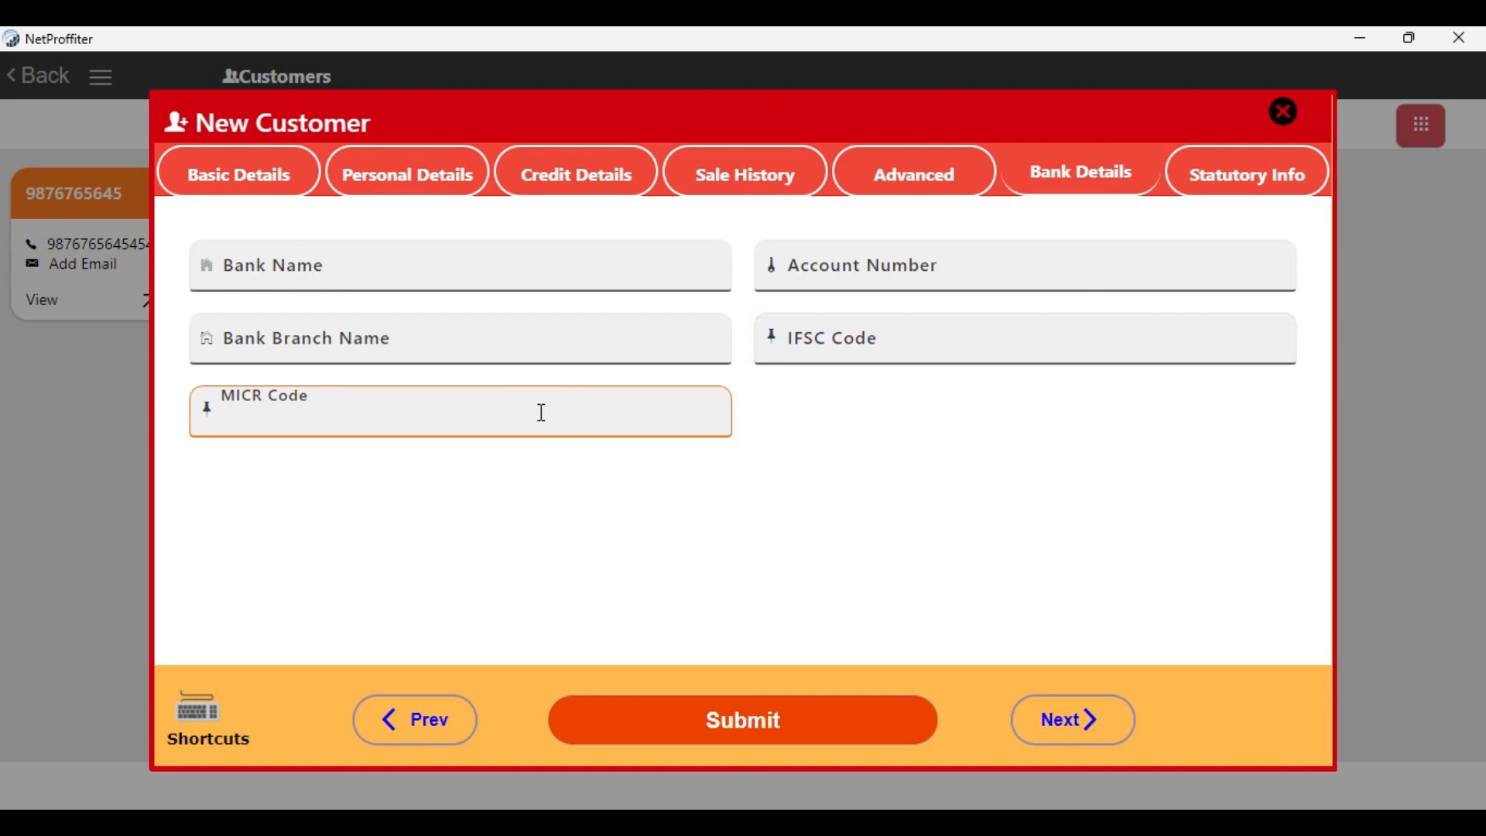
# Examine the PAN, GSTIN, VAT, TIN and CST fields in the statutory information, and return to the basic details
pyautogui.click(1272, 192)
pyautogui.click(601, 282)
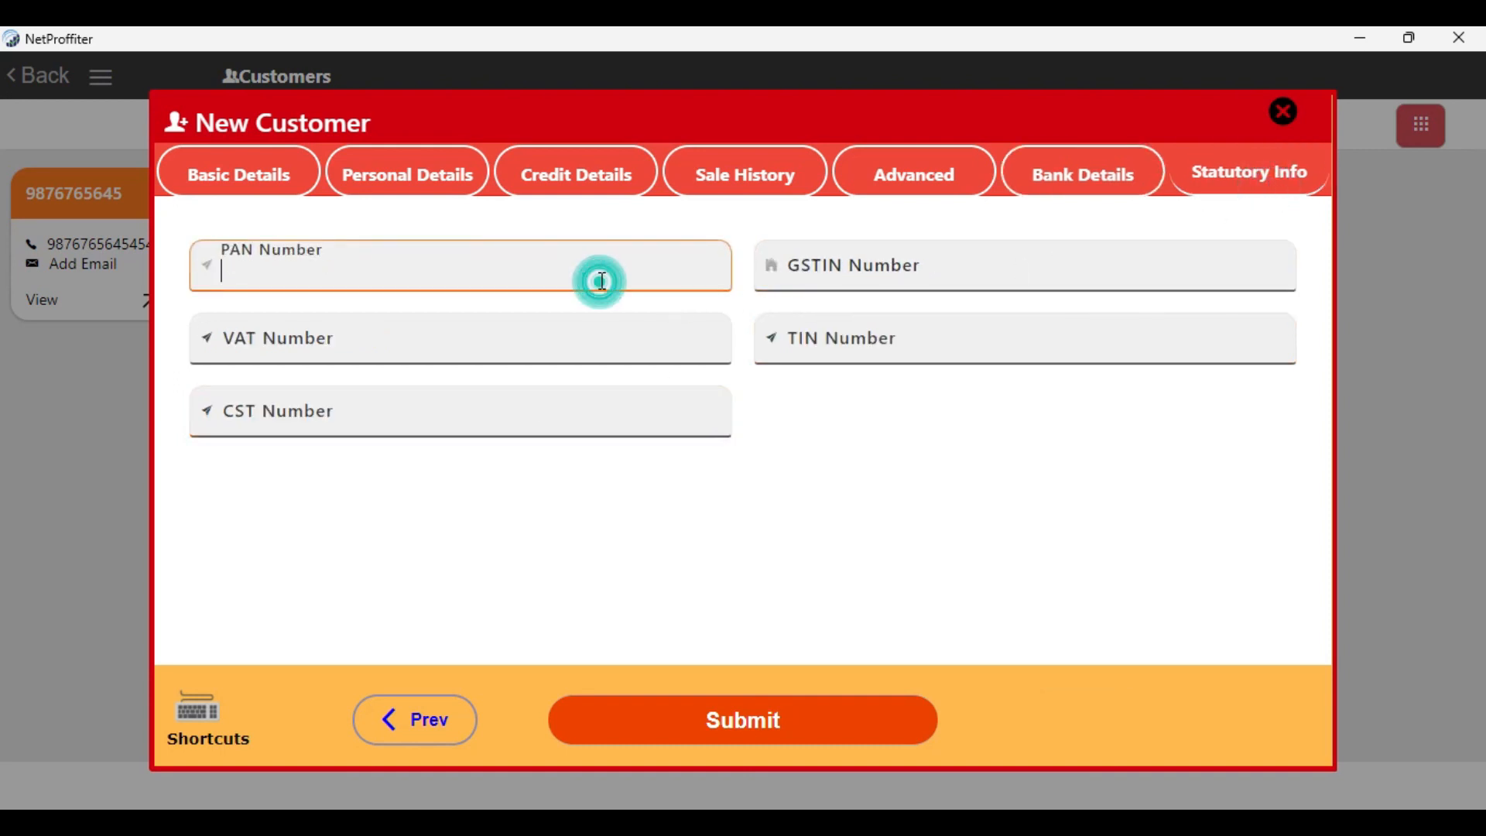
pyautogui.click(1118, 283)
pyautogui.click(511, 360)
pyautogui.click(870, 341)
pyautogui.click(535, 426)
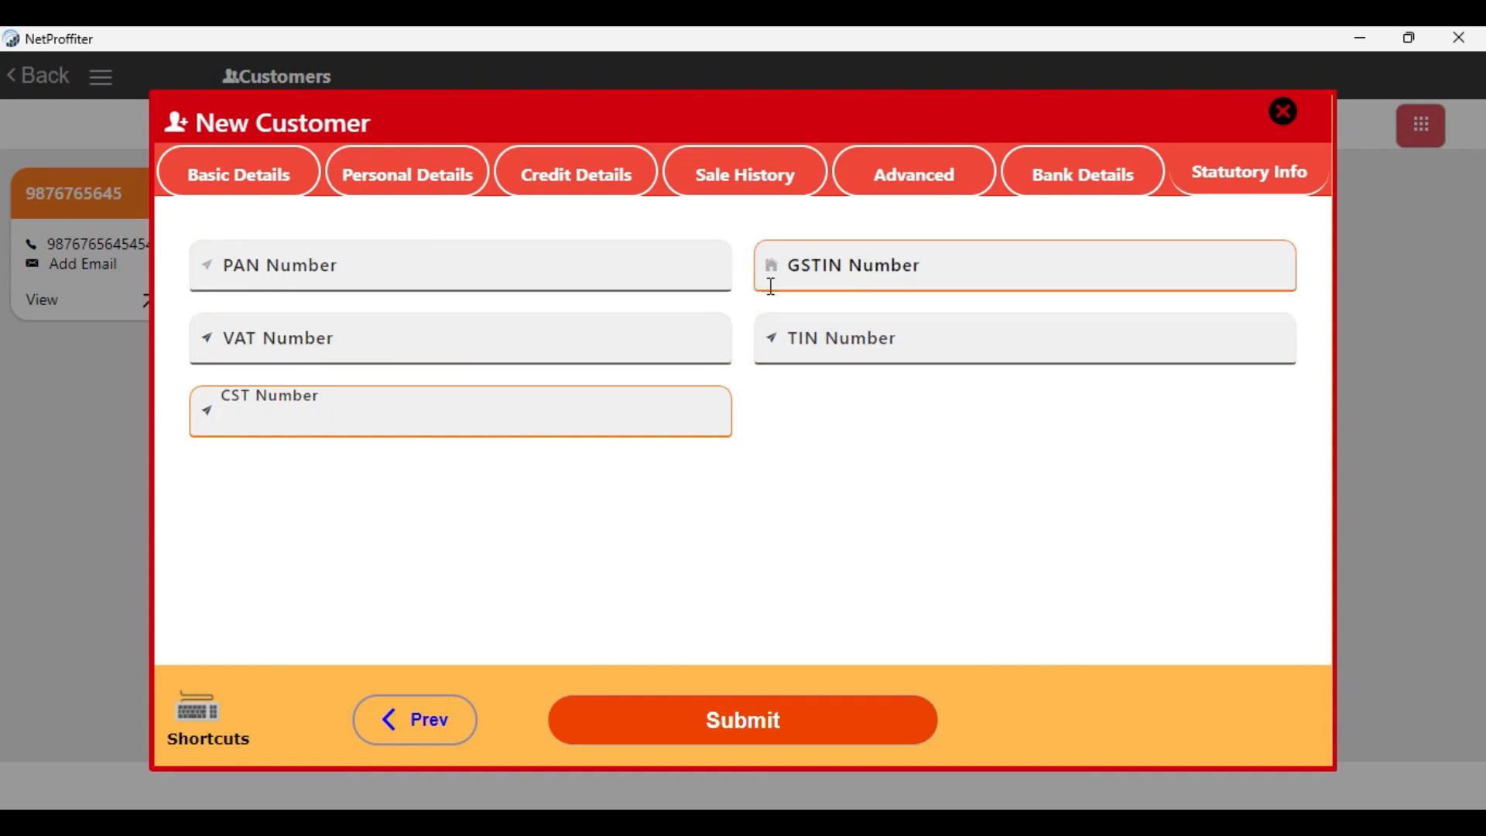
pyautogui.click(277, 180)
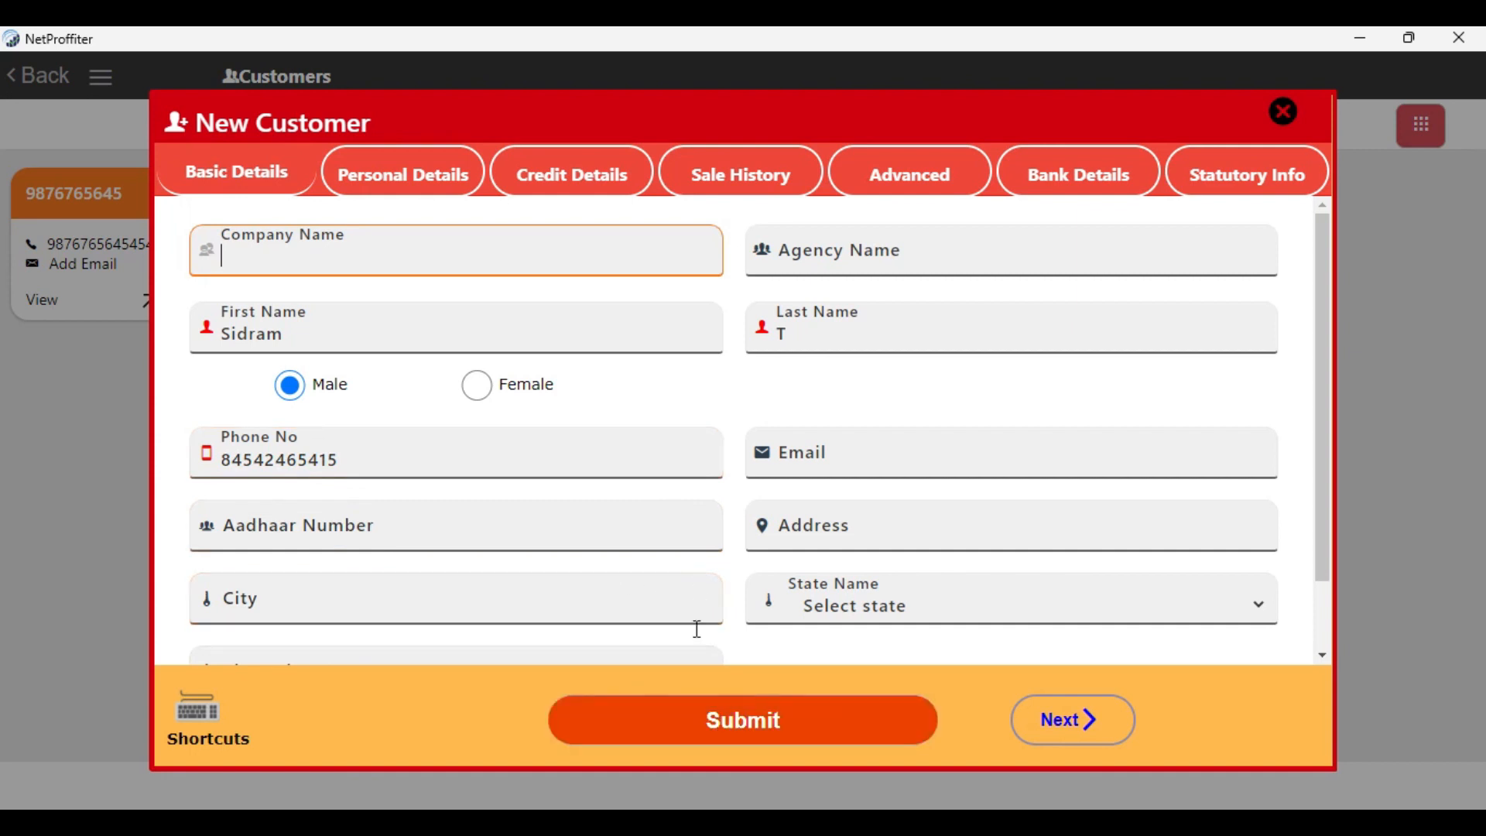
# Submit the new customer, and open its saved record in edit mode before returning to the customer list
pyautogui.click(741, 716)
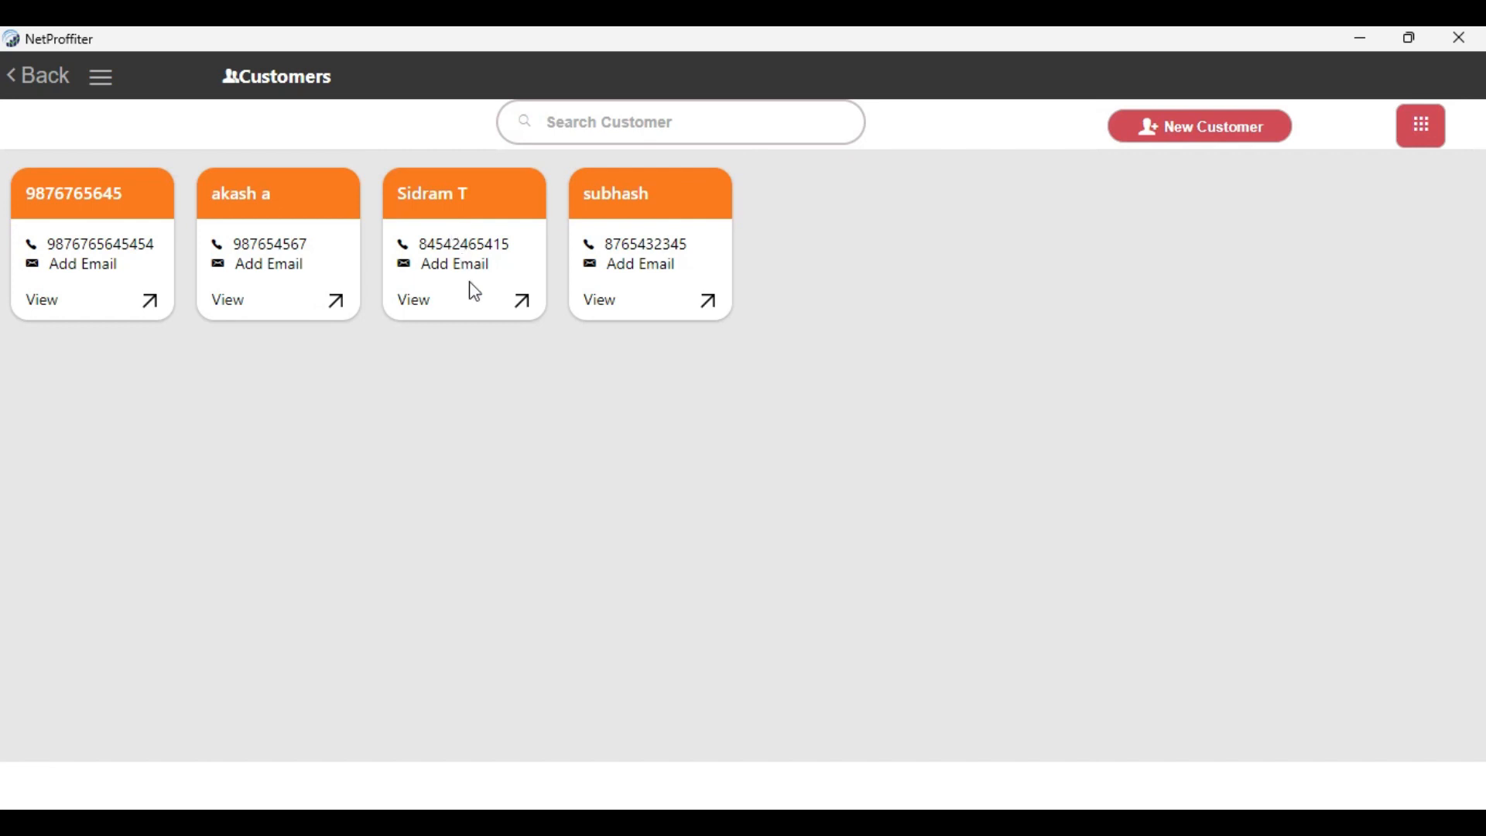
pyautogui.click(472, 303)
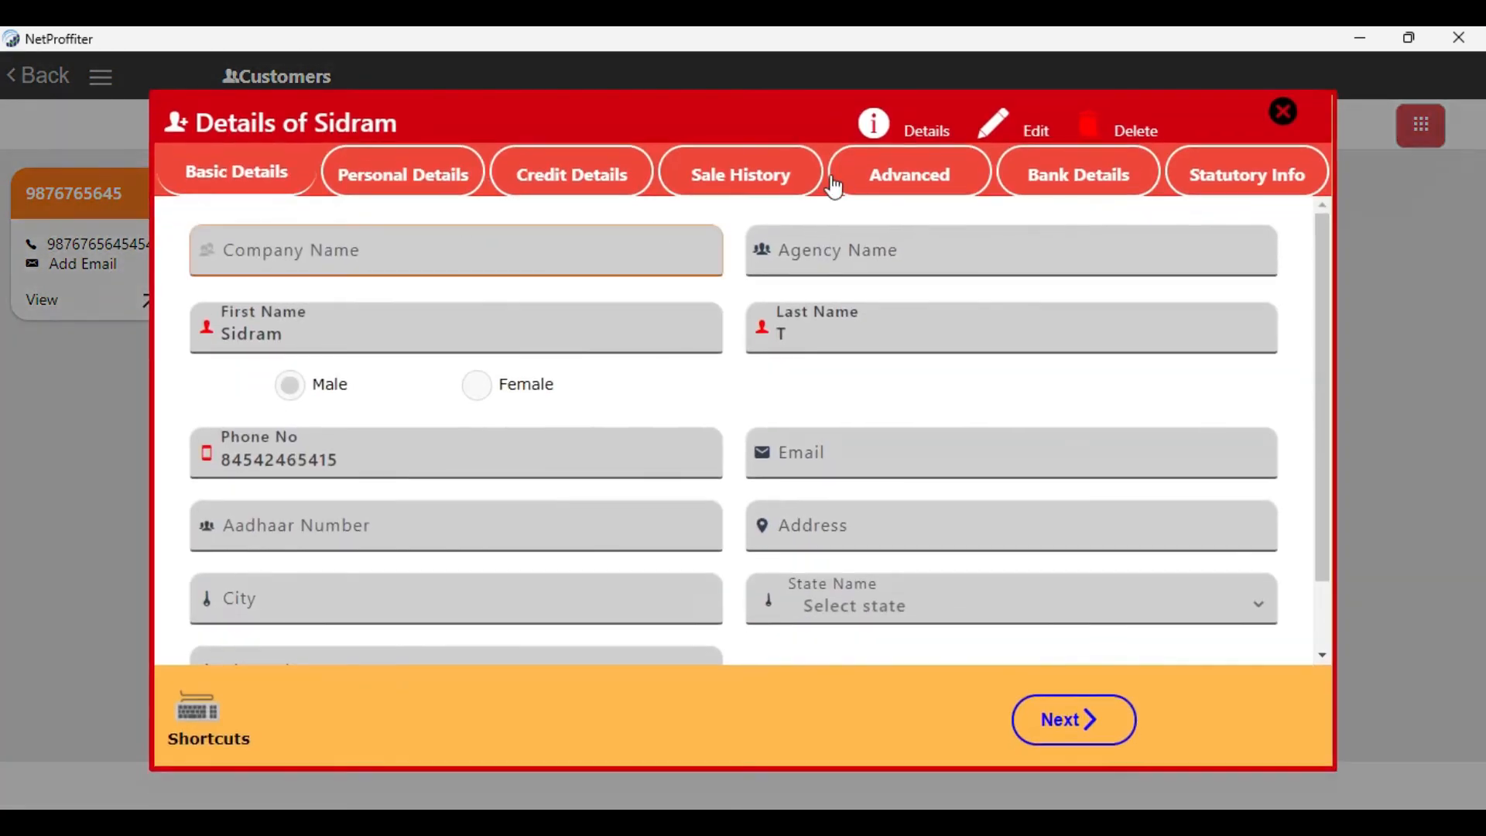
pyautogui.click(982, 125)
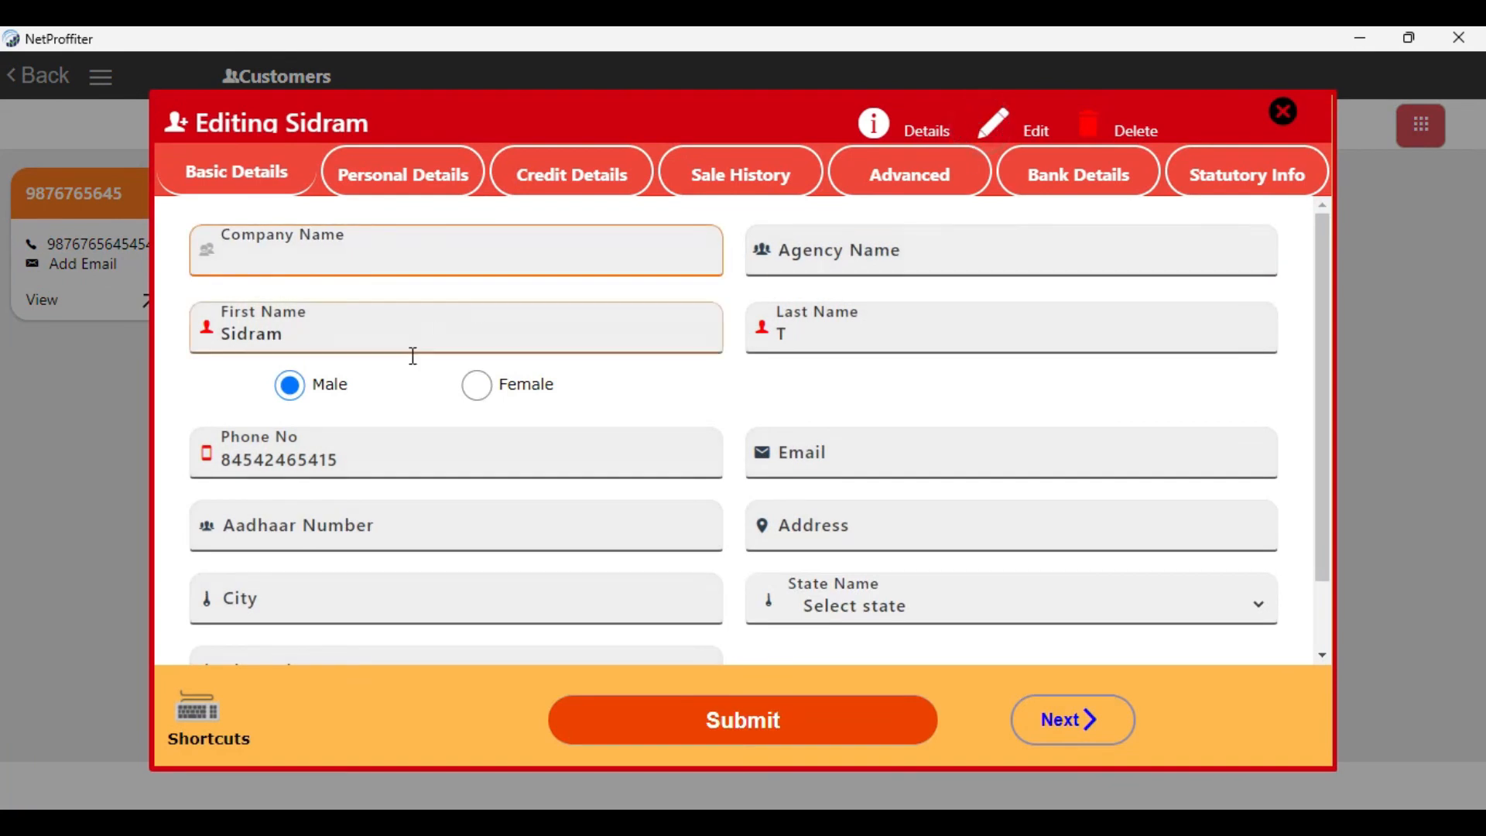
pyautogui.click(1279, 116)
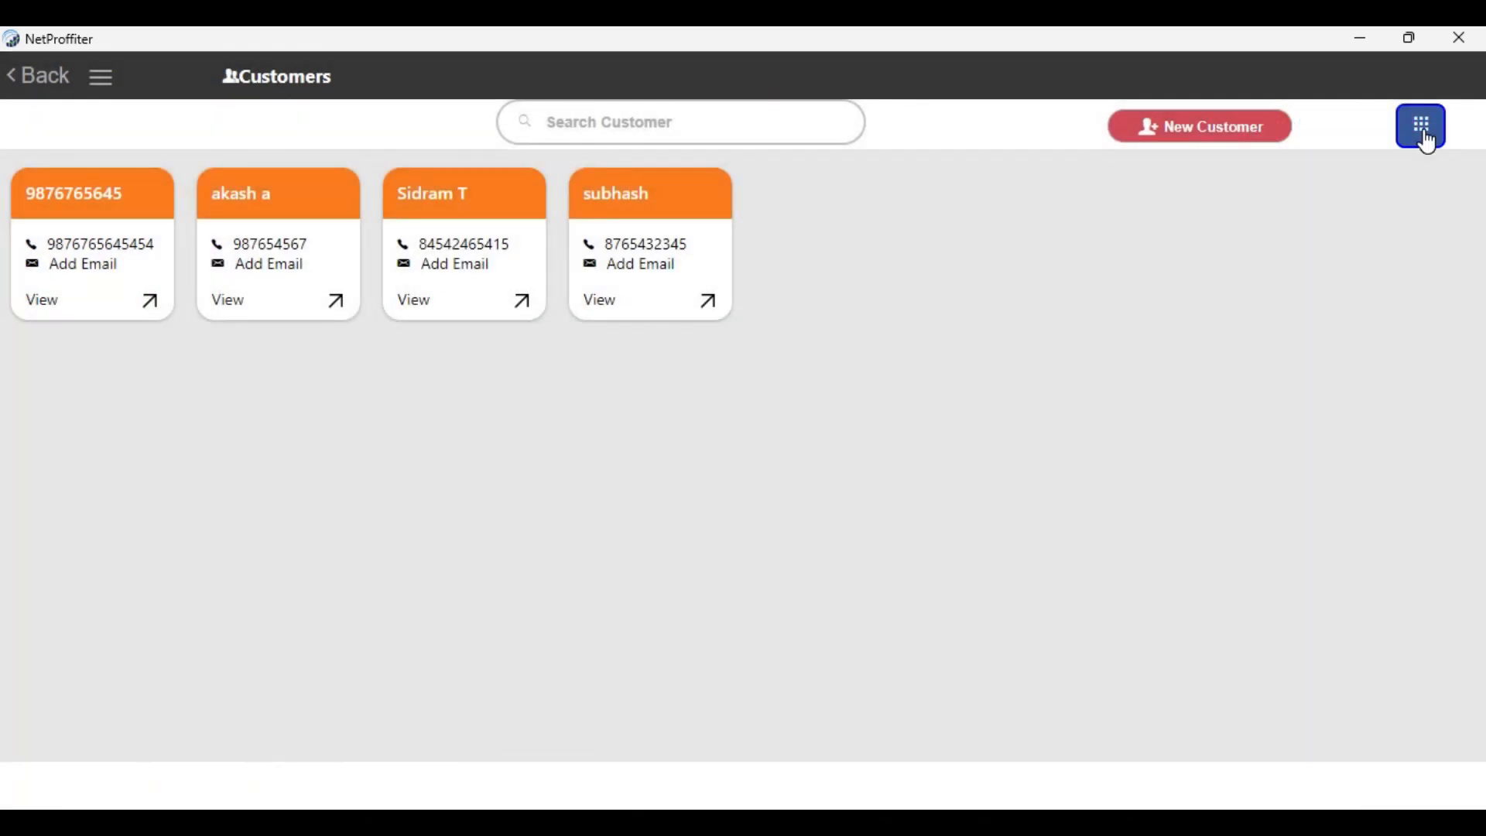
# Try to export the customer list to a file in the Downloads folder, cancelling at the save dialog
pyautogui.click(1429, 137)
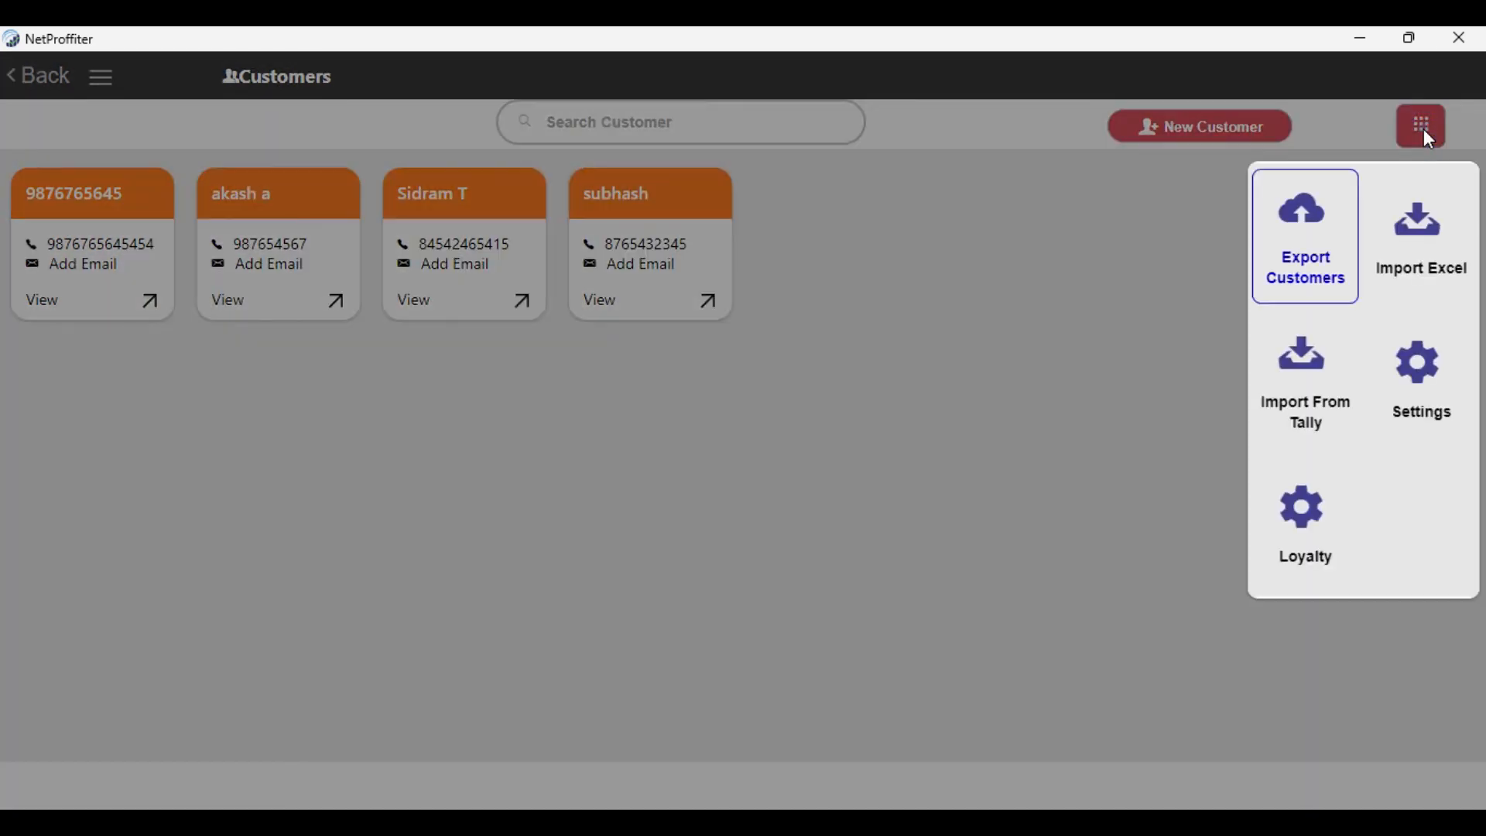
pyautogui.click(1206, 220)
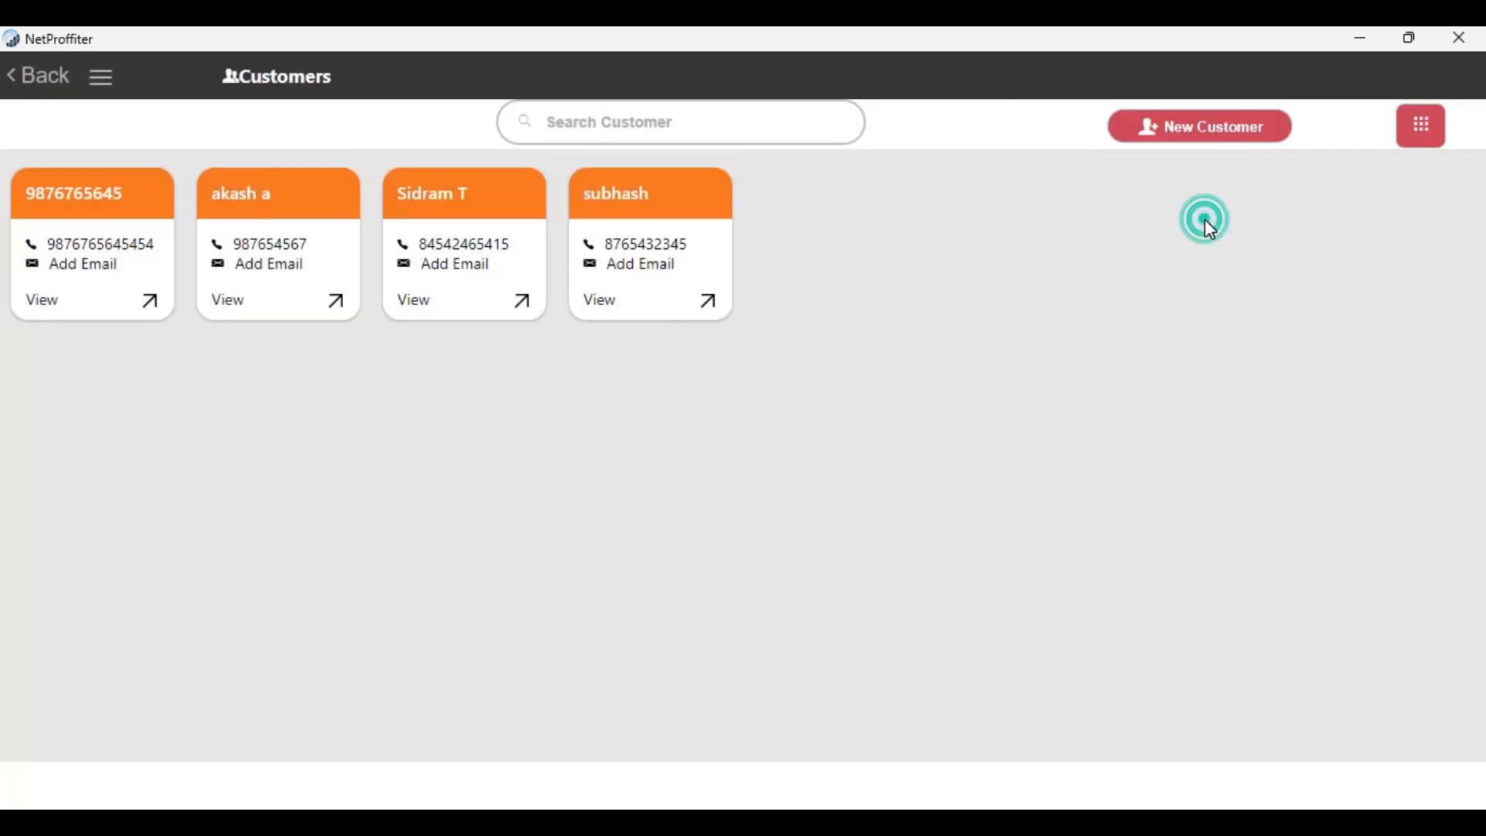
pyautogui.click(1427, 137)
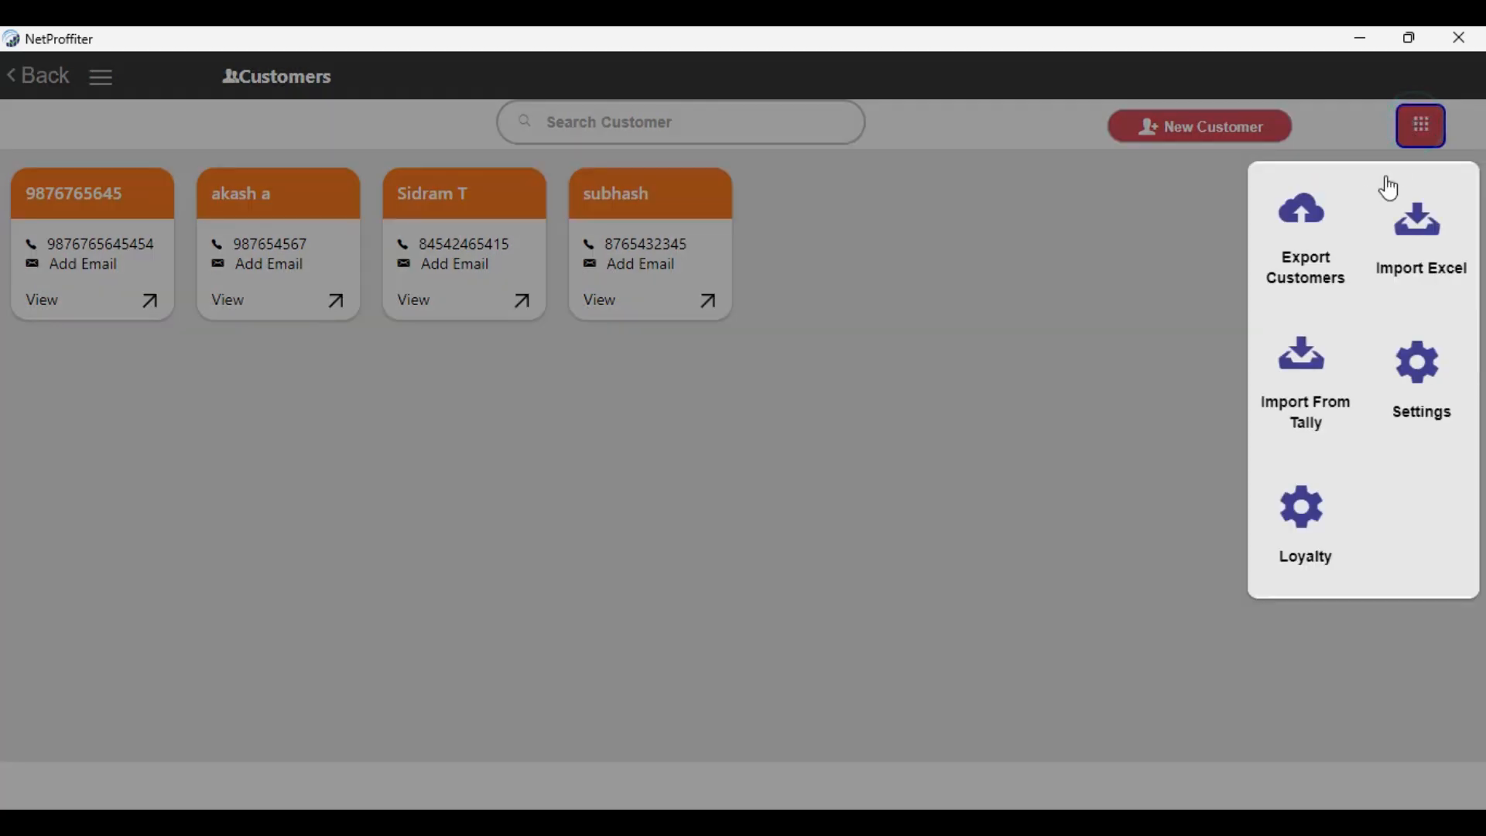
pyautogui.click(1312, 267)
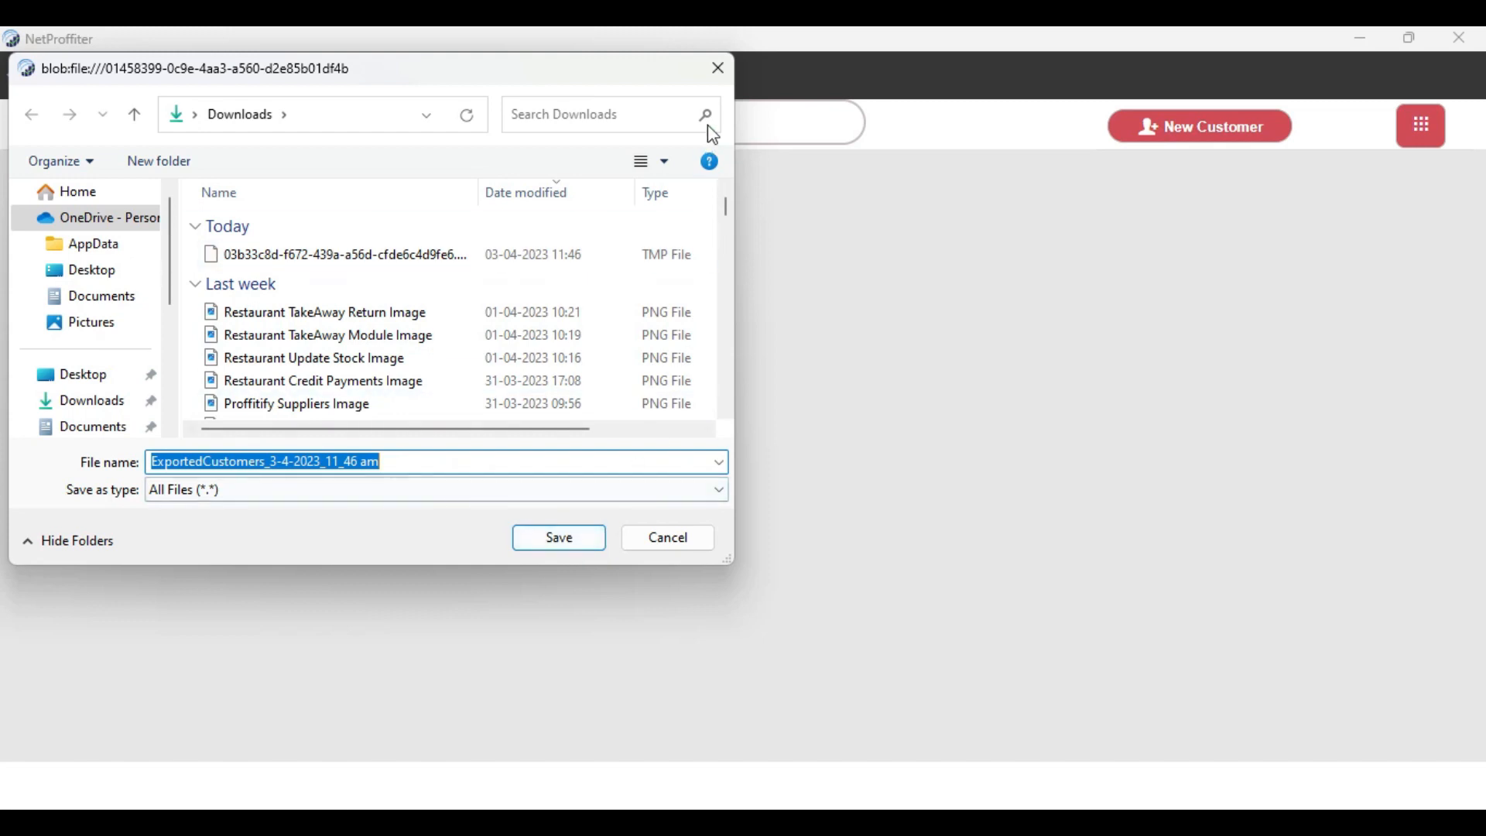
pyautogui.click(717, 73)
# Start a loyalty point rule with loyalty activated and earning loyalty on credit enabled
pyautogui.click(1422, 126)
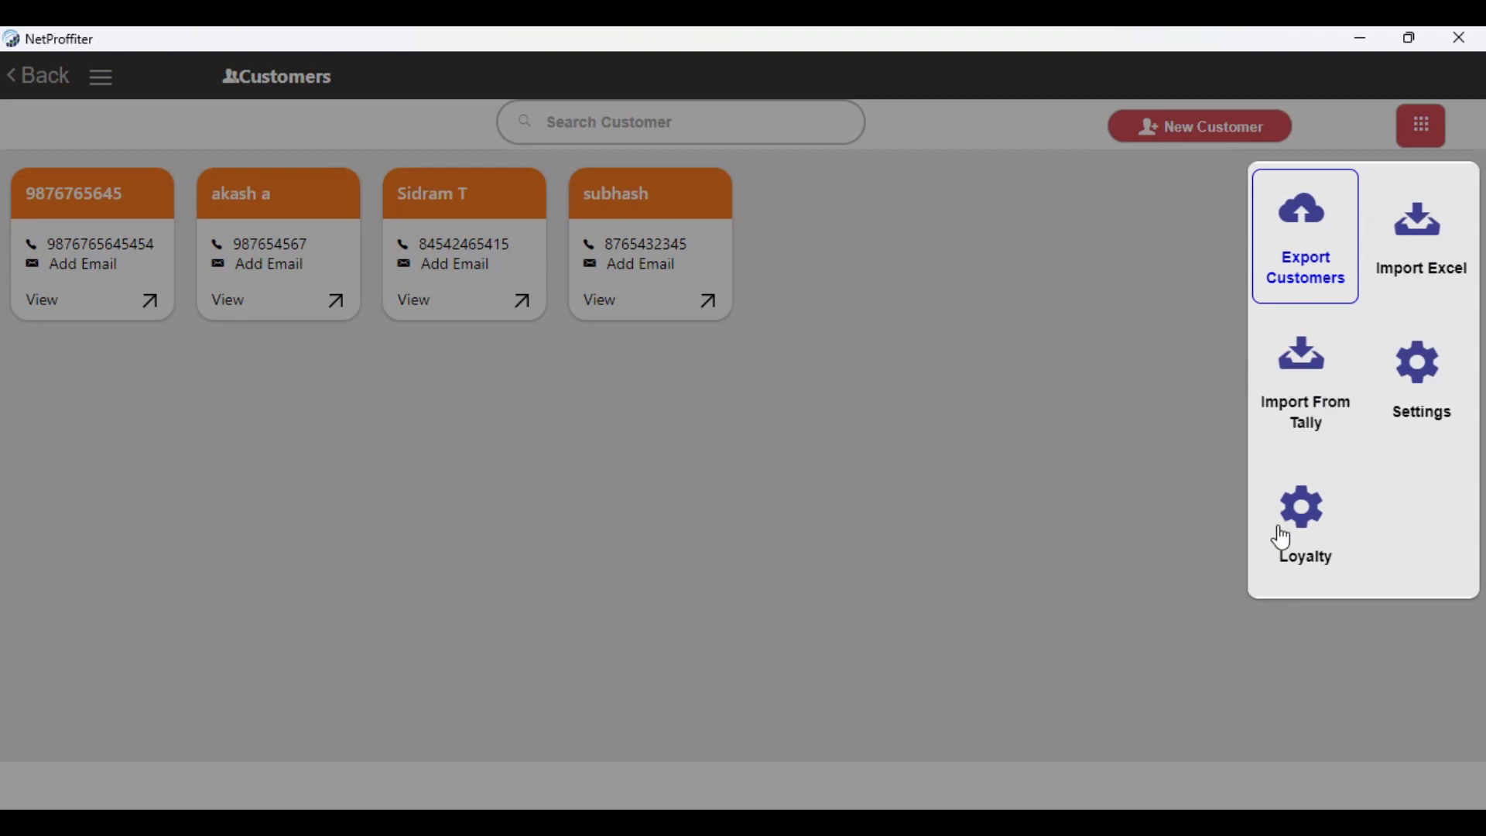
pyautogui.click(1306, 554)
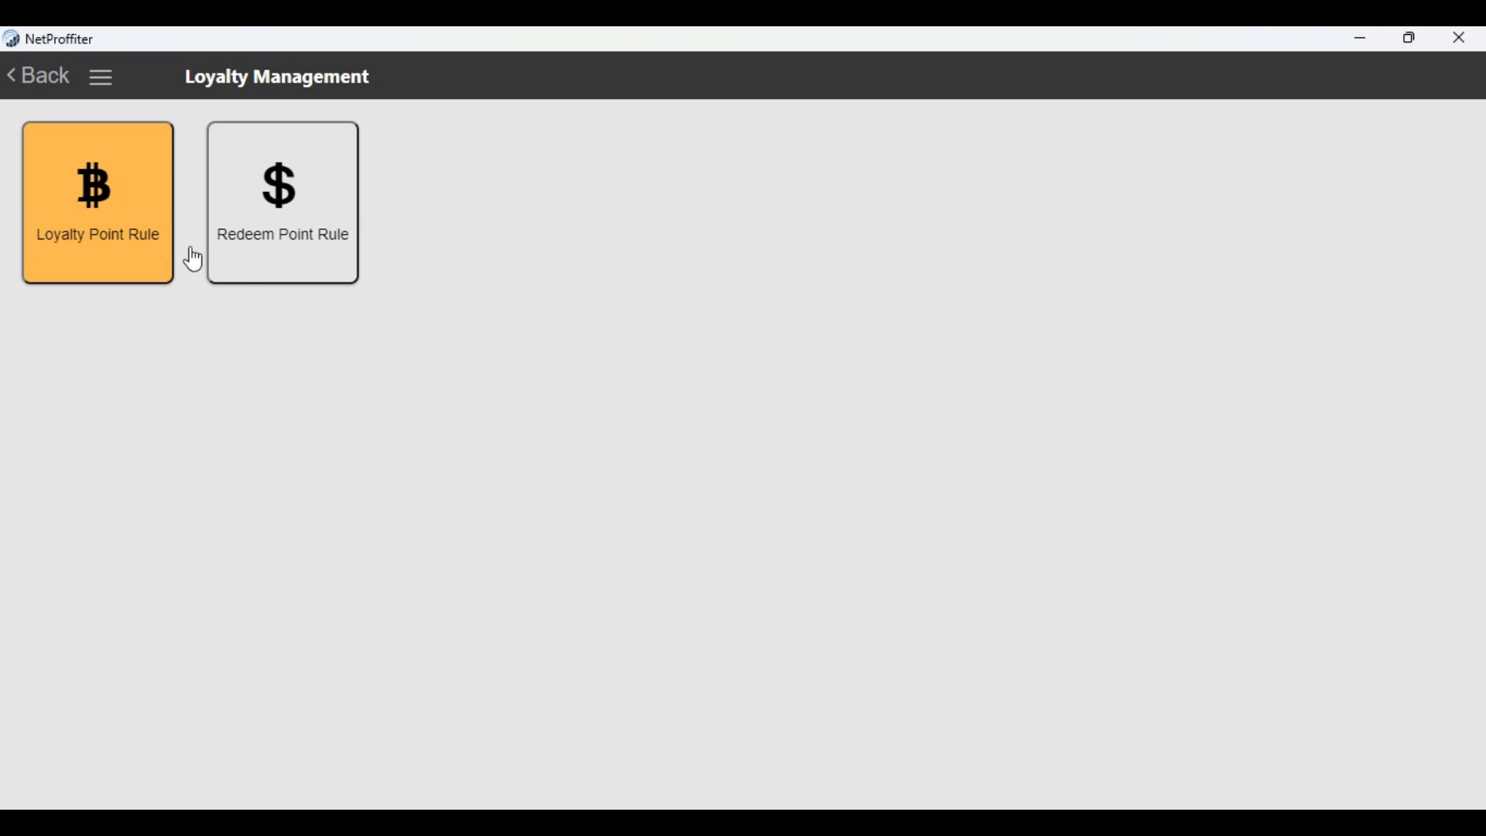
pyautogui.click(95, 230)
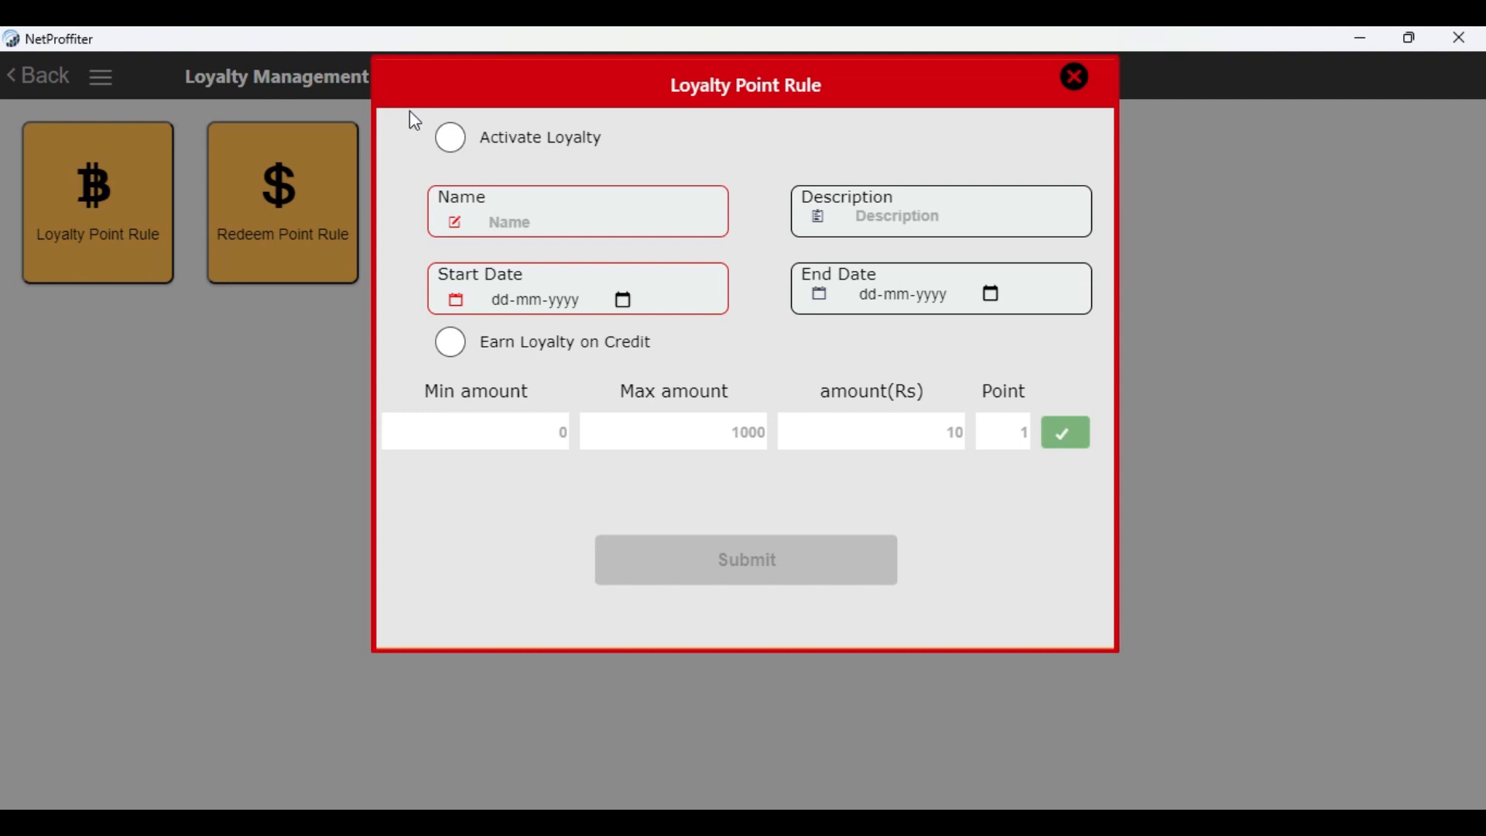
pyautogui.click(454, 141)
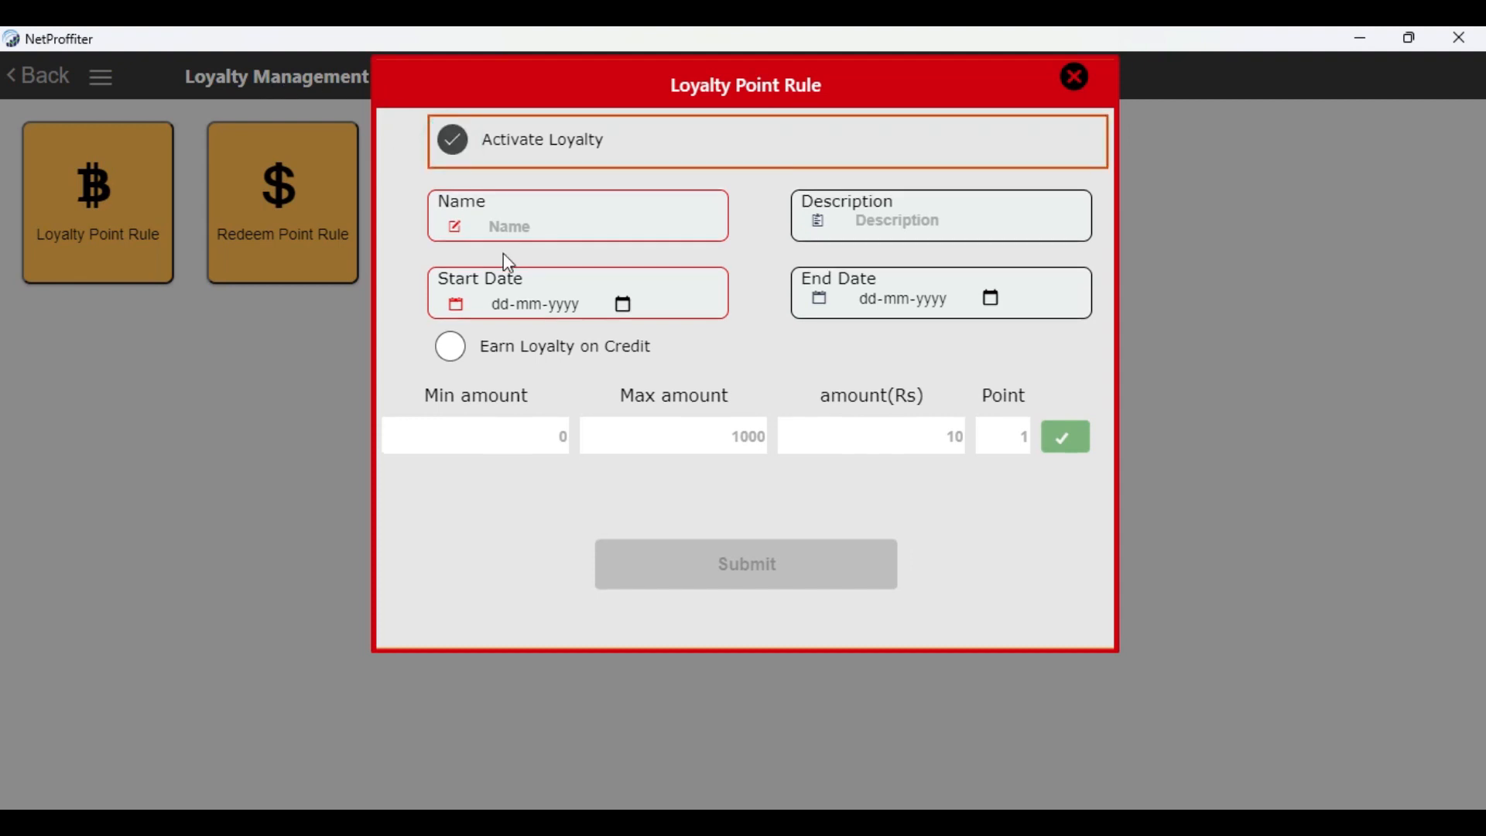
pyautogui.click(545, 230)
pyautogui.click(932, 221)
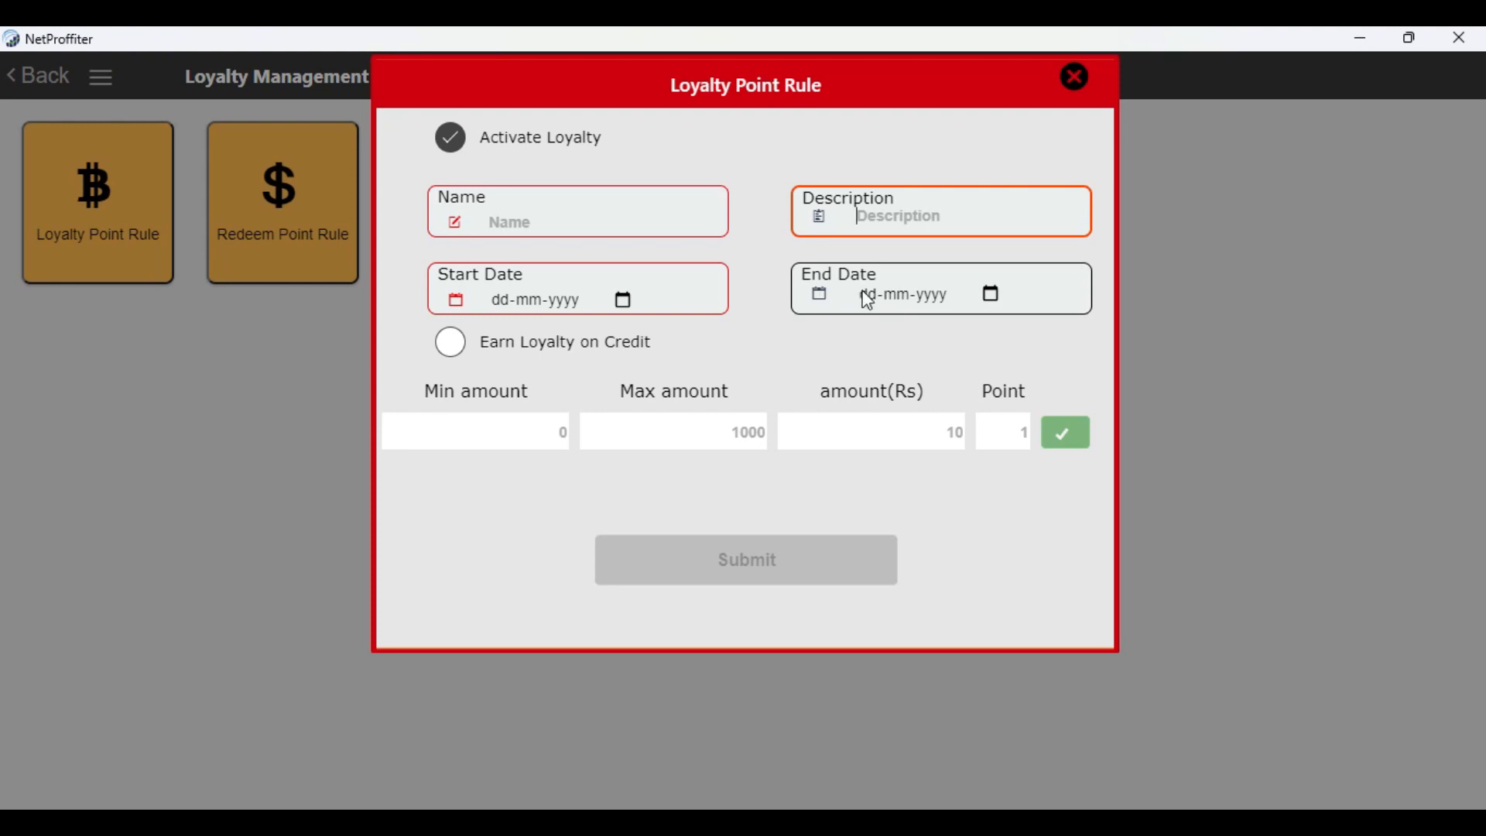
pyautogui.click(451, 345)
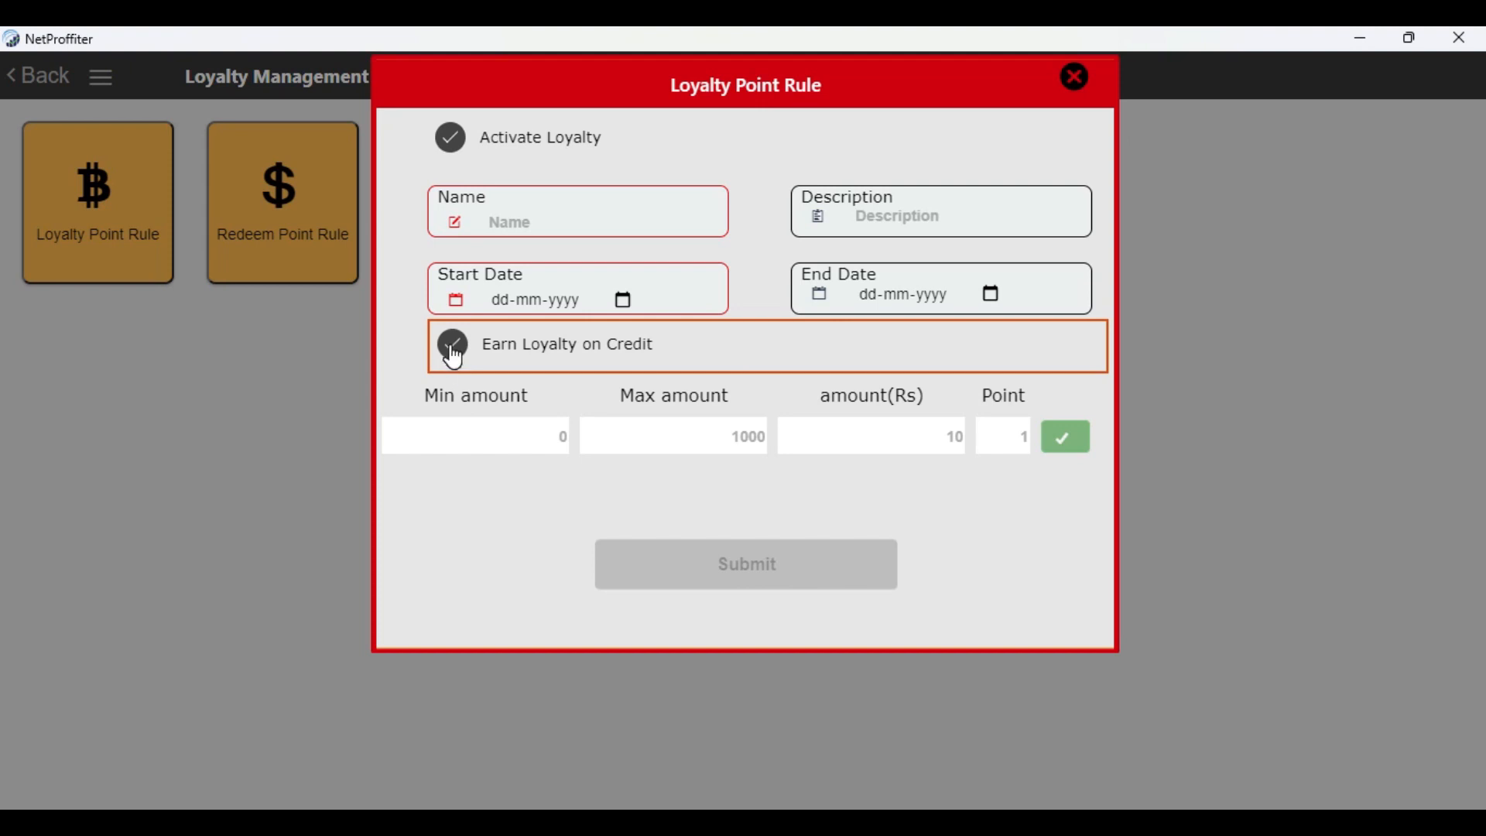
# Add a loyalty slab with minimum amount 120, maximum 1000, amount Rs 400 and 5 points, and discard it with the unsaved rule
pyautogui.click(529, 438)
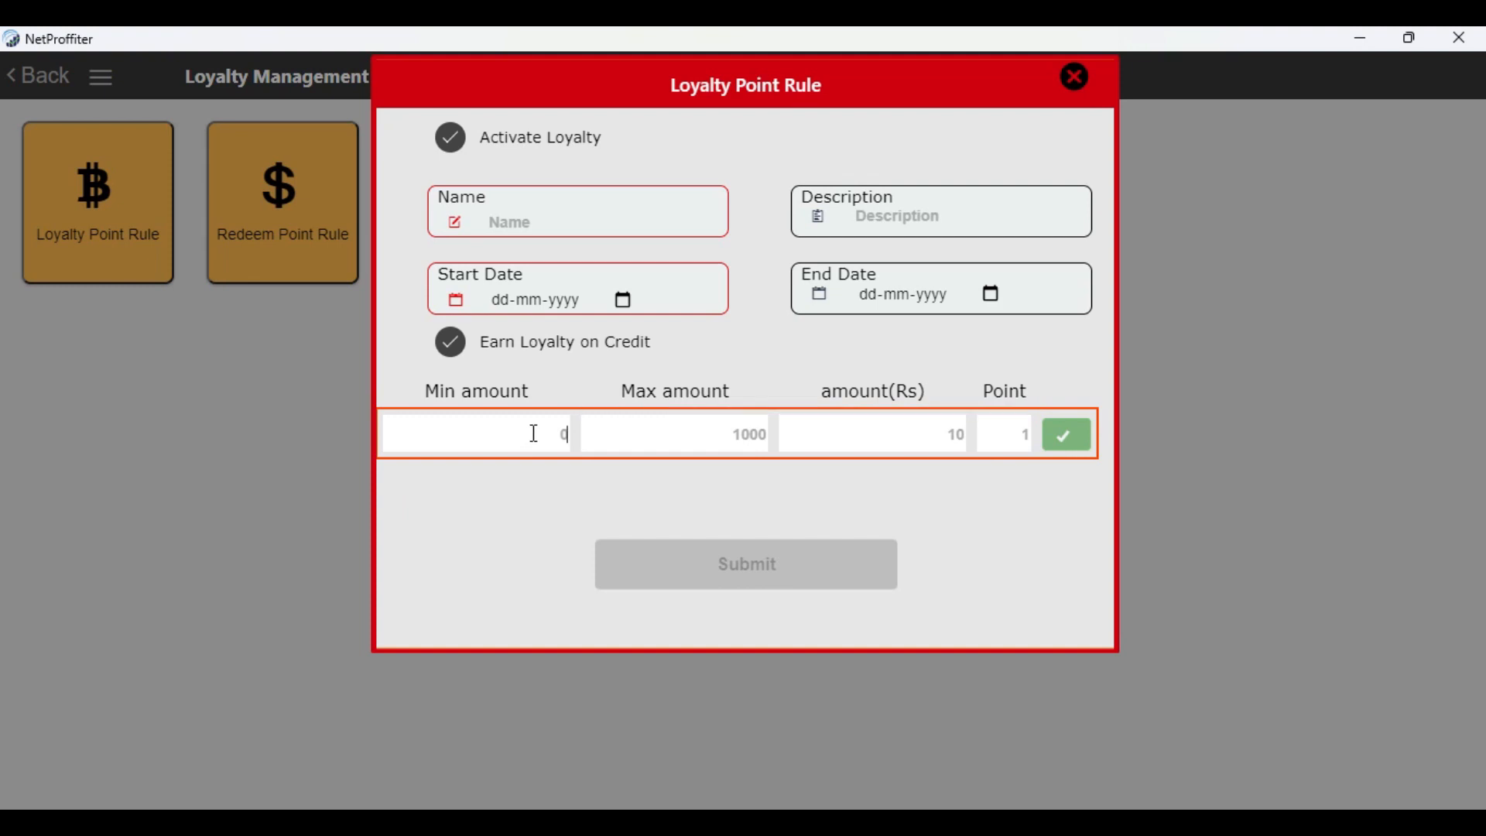
pyautogui.click(534, 434)
pyautogui.write('4')
pyautogui.press('BackSpace')
pyautogui.write('120')
pyautogui.click(666, 437)
pyautogui.write('1000')
pyautogui.click(953, 430)
pyautogui.write('400')
pyautogui.click(1012, 446)
pyautogui.write('5')
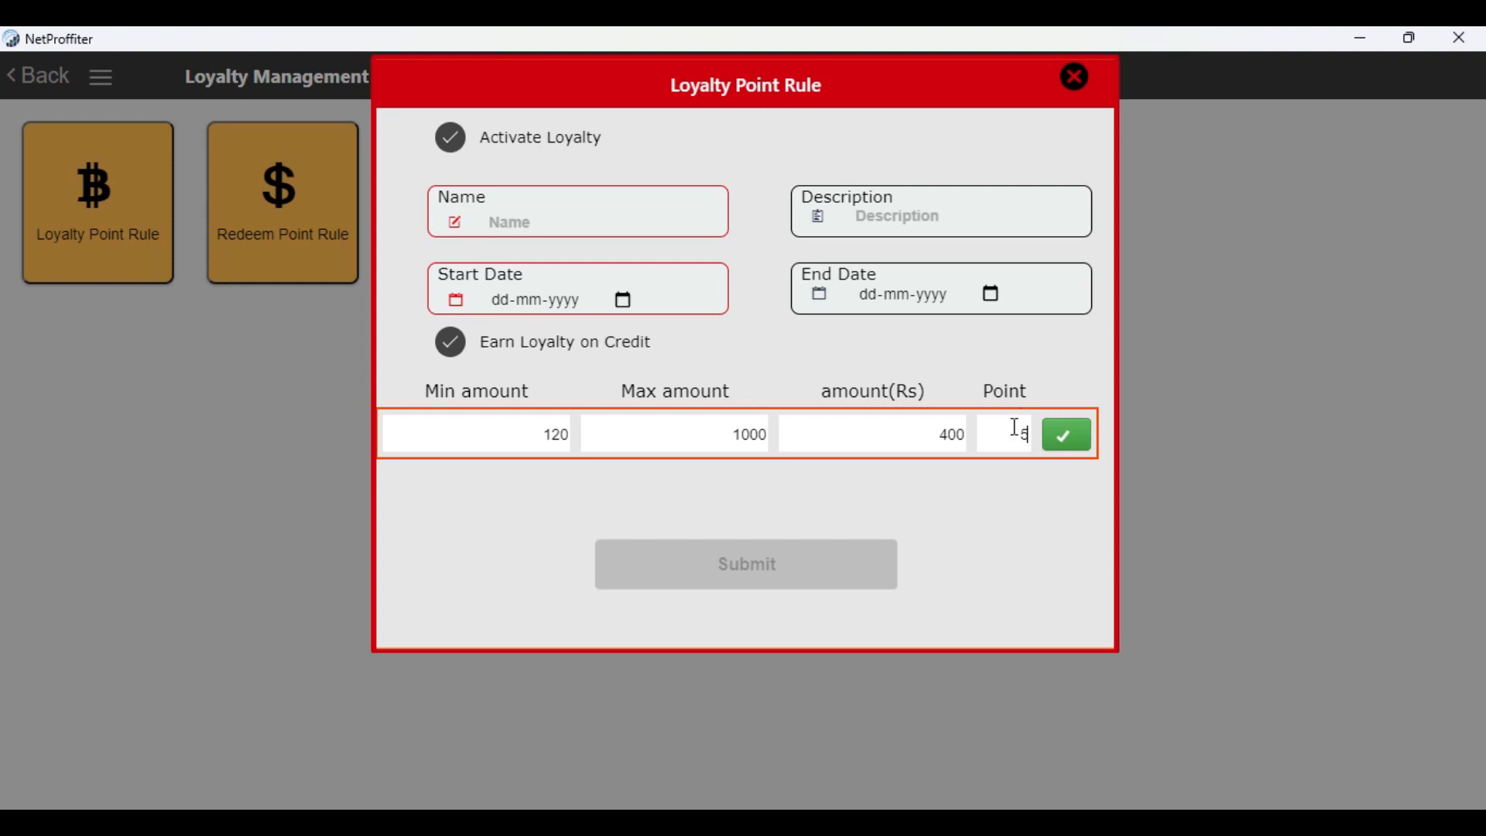
pyautogui.click(1077, 445)
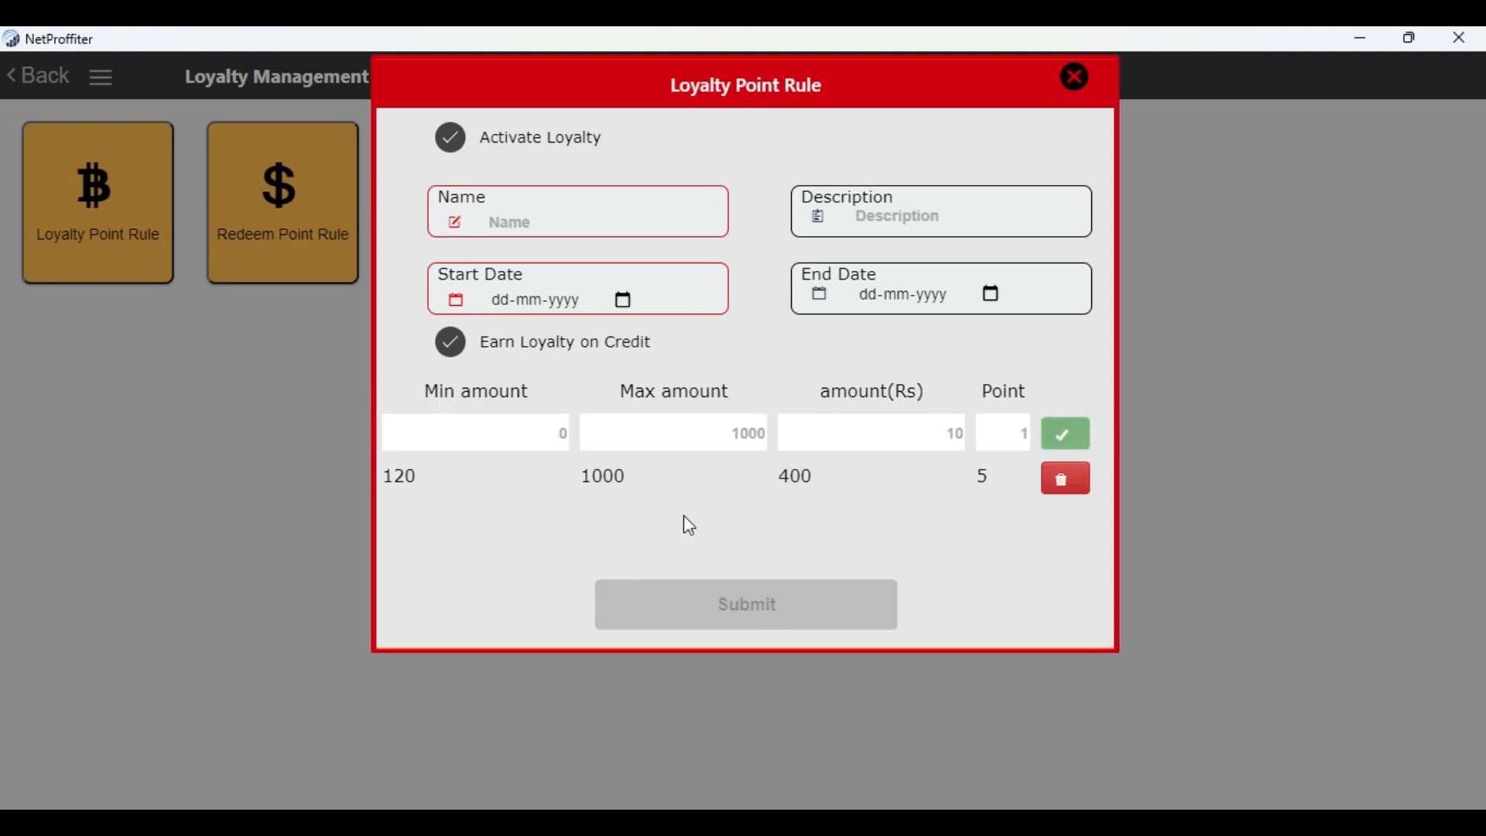
pyautogui.click(1064, 488)
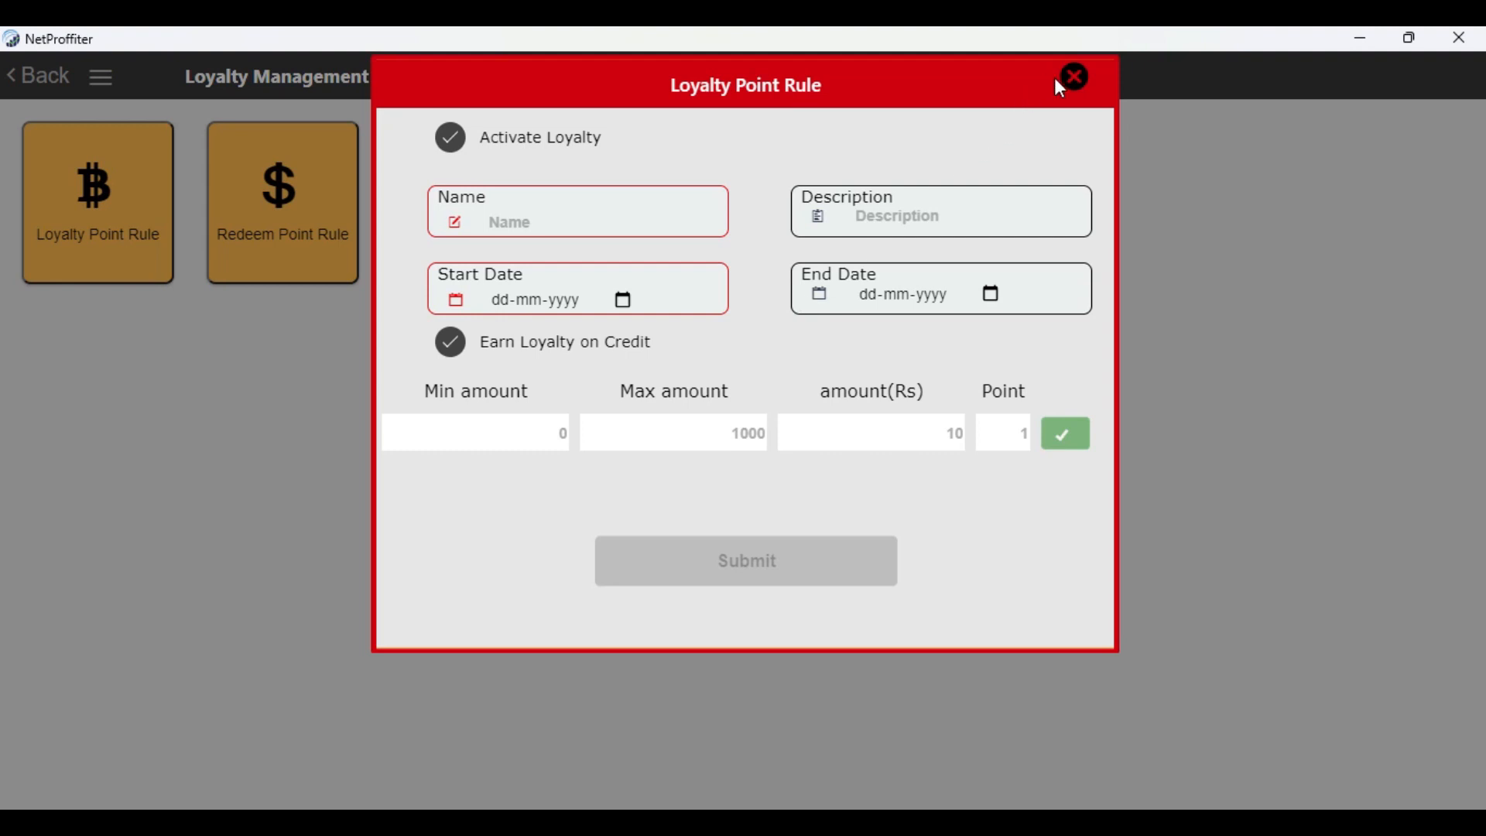
pyautogui.click(1076, 76)
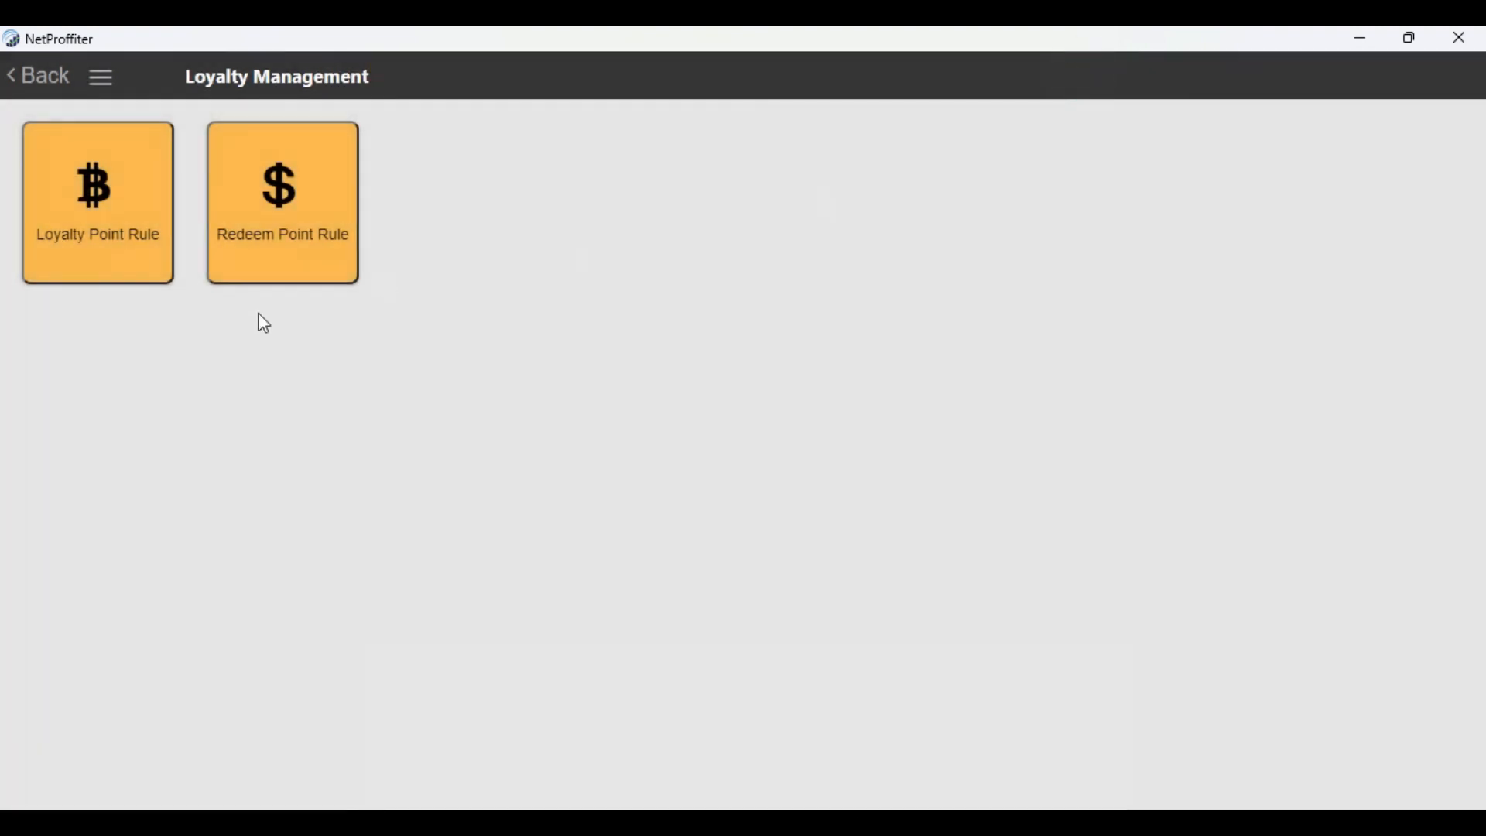
# Set the redeem point rule's value of 1 point to Rs 0.25, and leave loyalty management without submitting
pyautogui.click(265, 230)
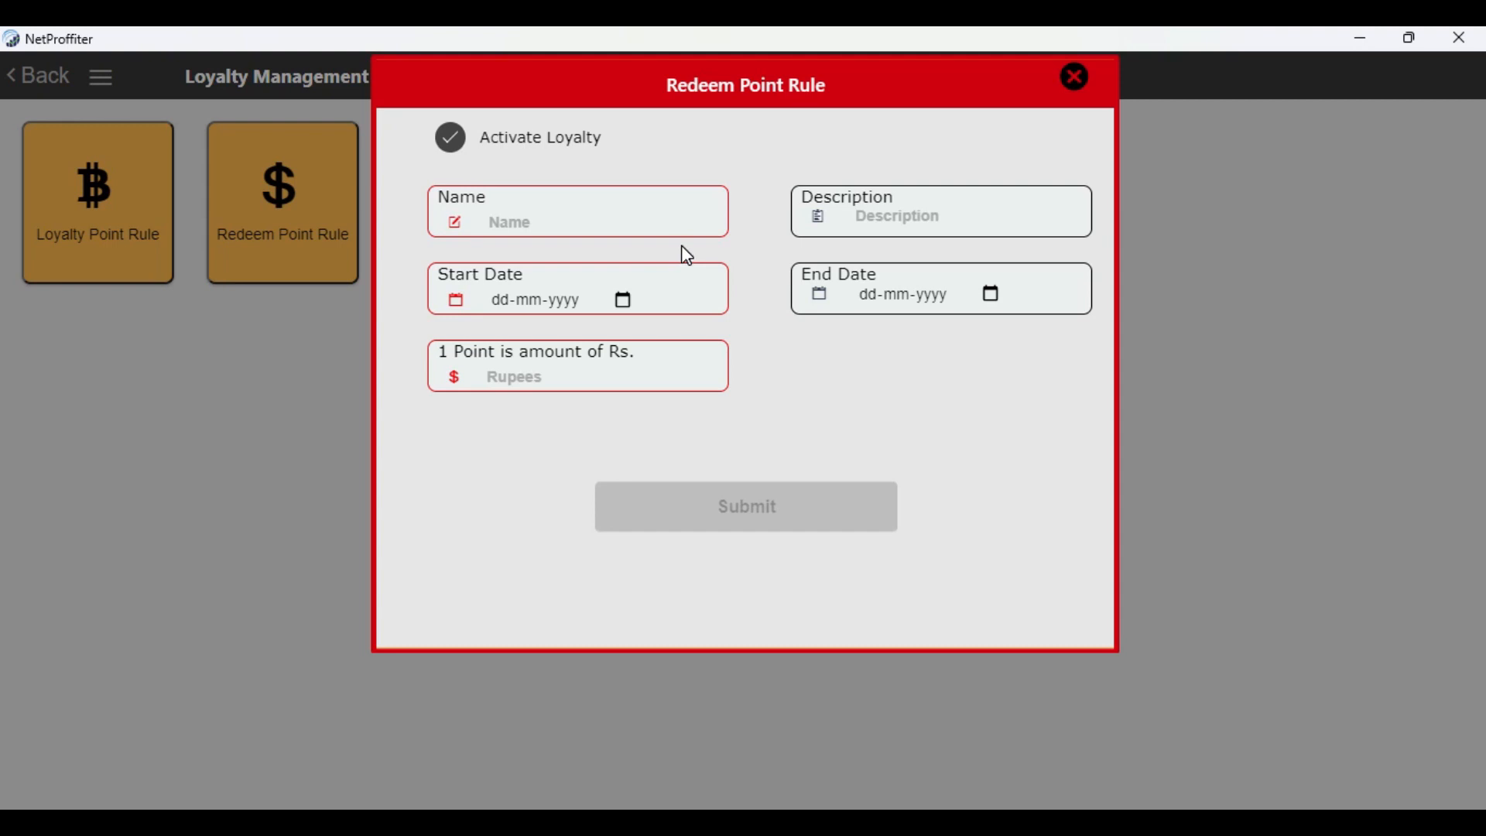
pyautogui.click(585, 218)
pyautogui.click(1019, 211)
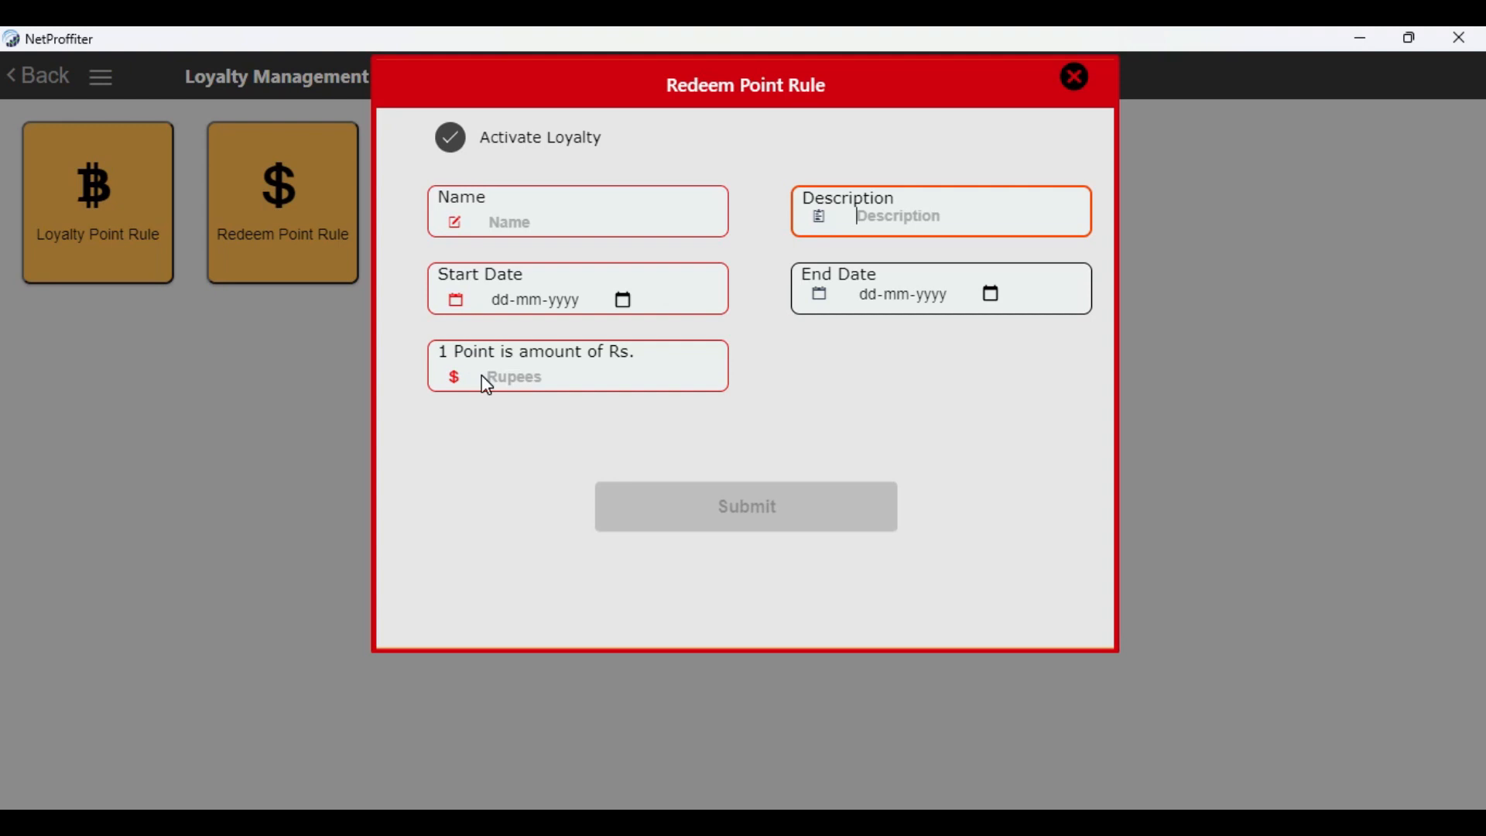
pyautogui.click(524, 376)
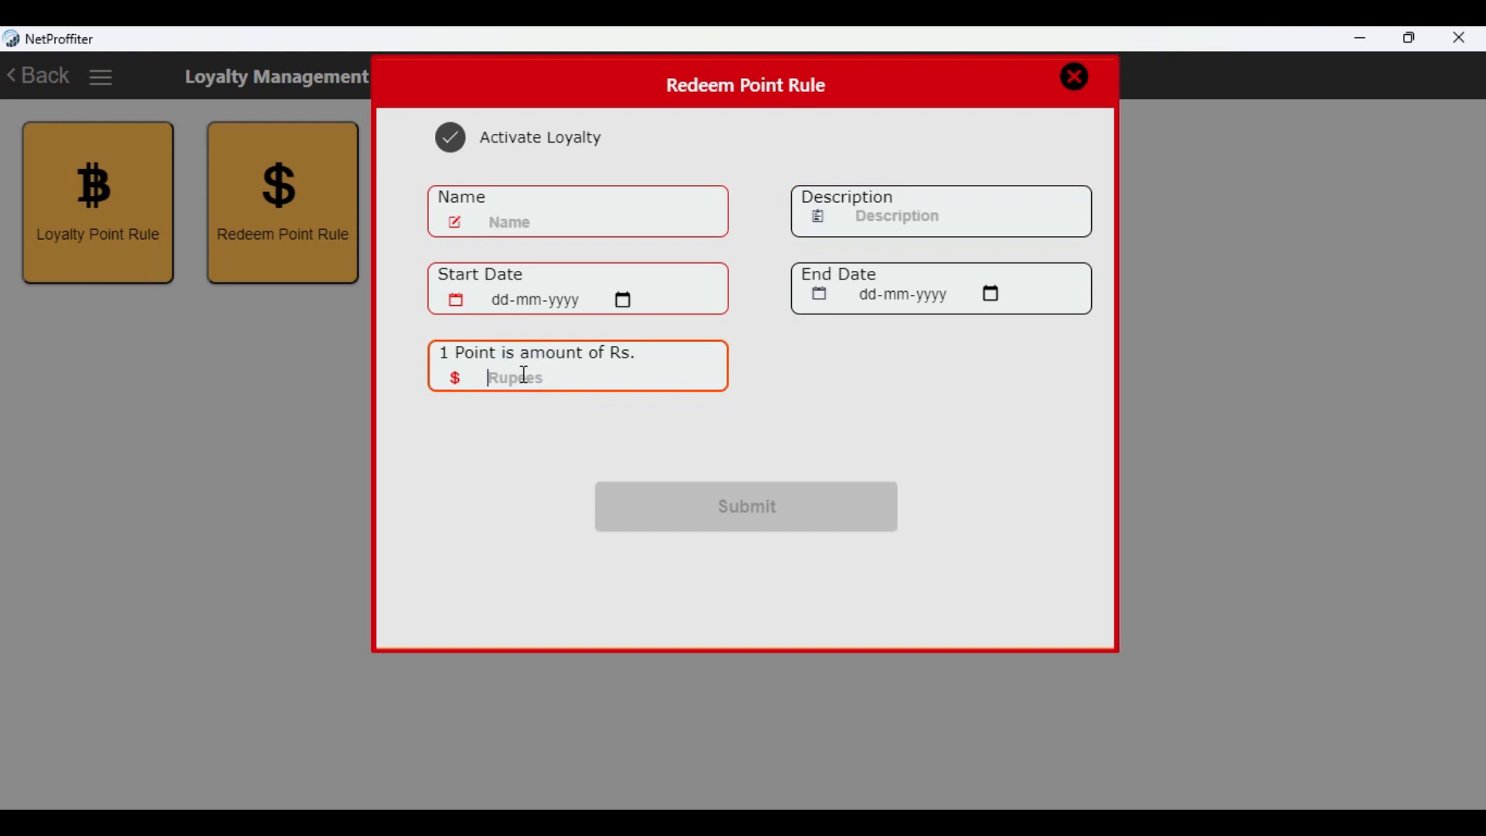
pyautogui.write('0.25')
pyautogui.click(676, 398)
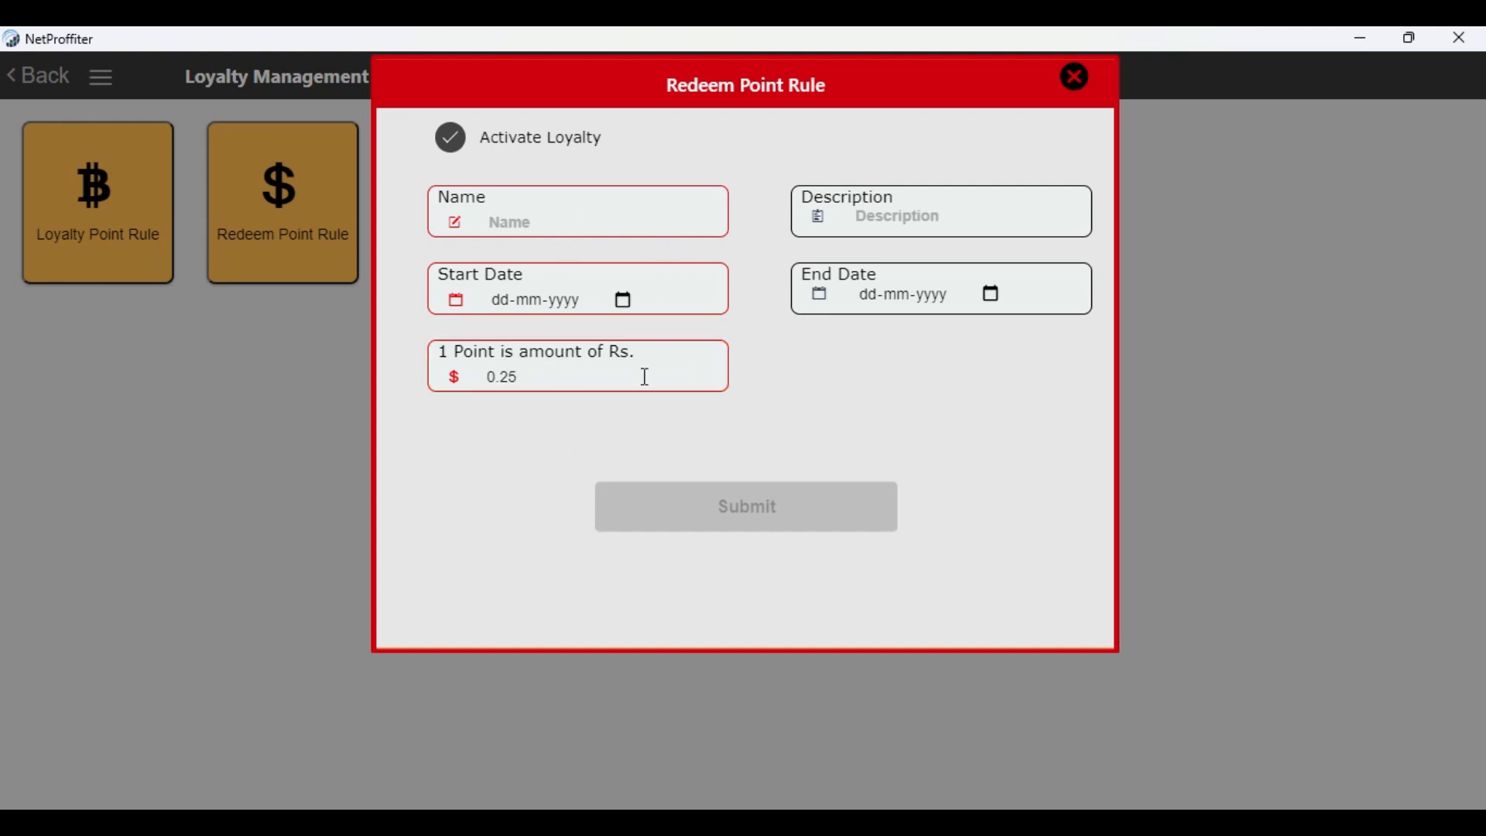
pyautogui.click(1076, 77)
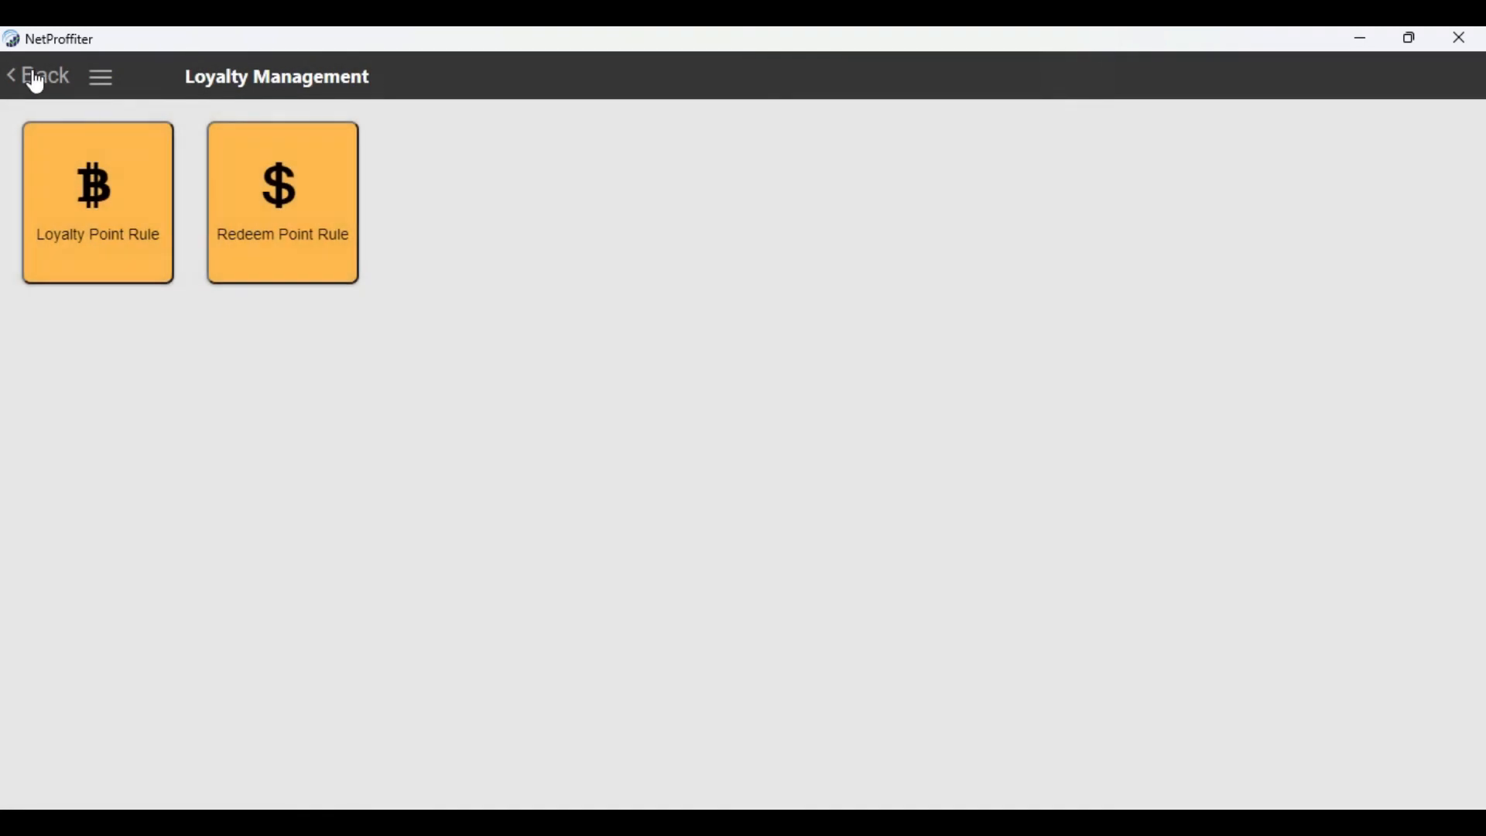
pyautogui.click(36, 82)
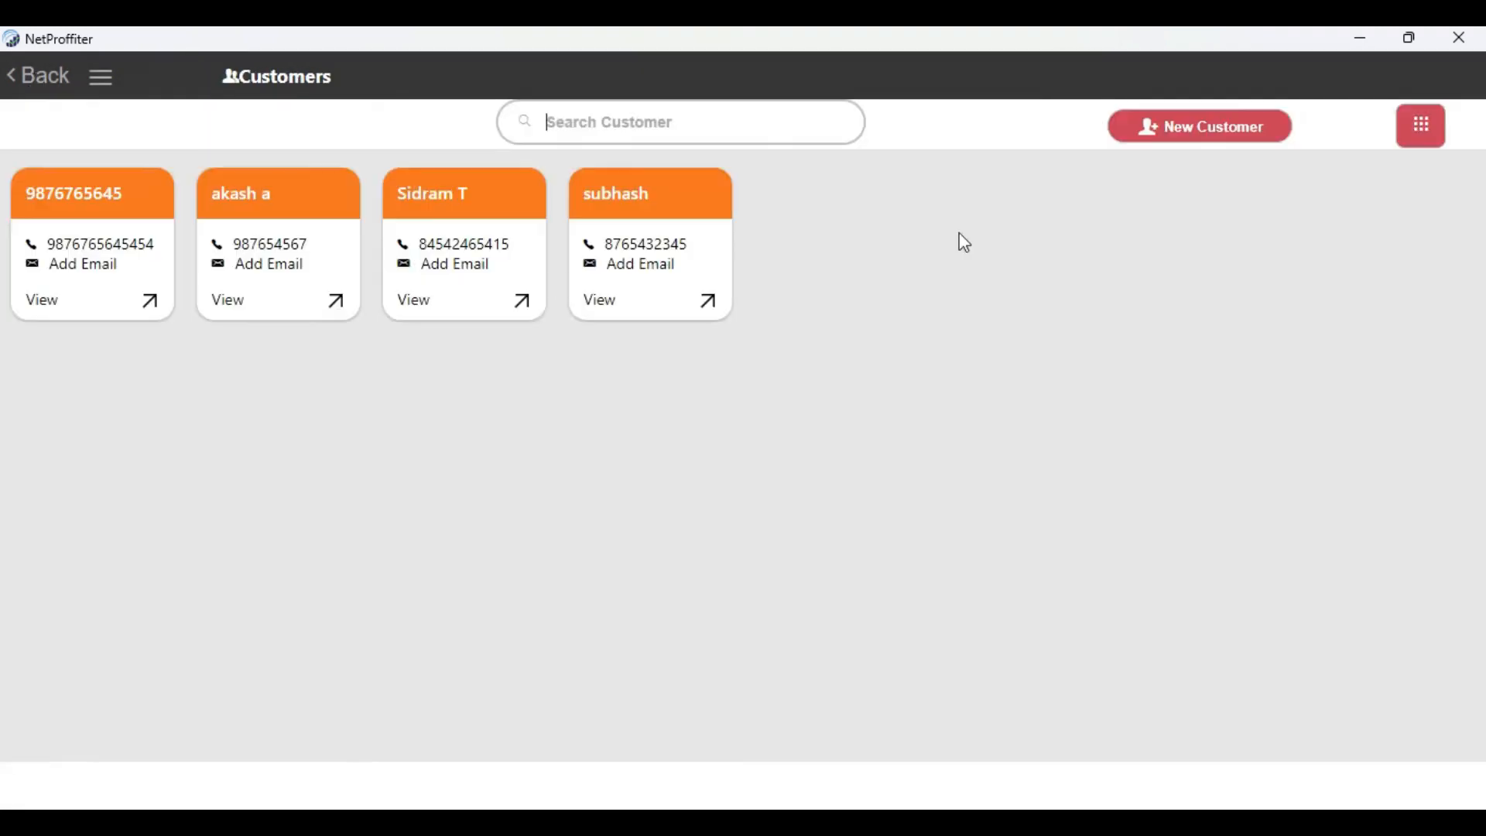
# Enable custom input in the customer settings, and return to the customer list without saving the settings
pyautogui.click(1423, 126)
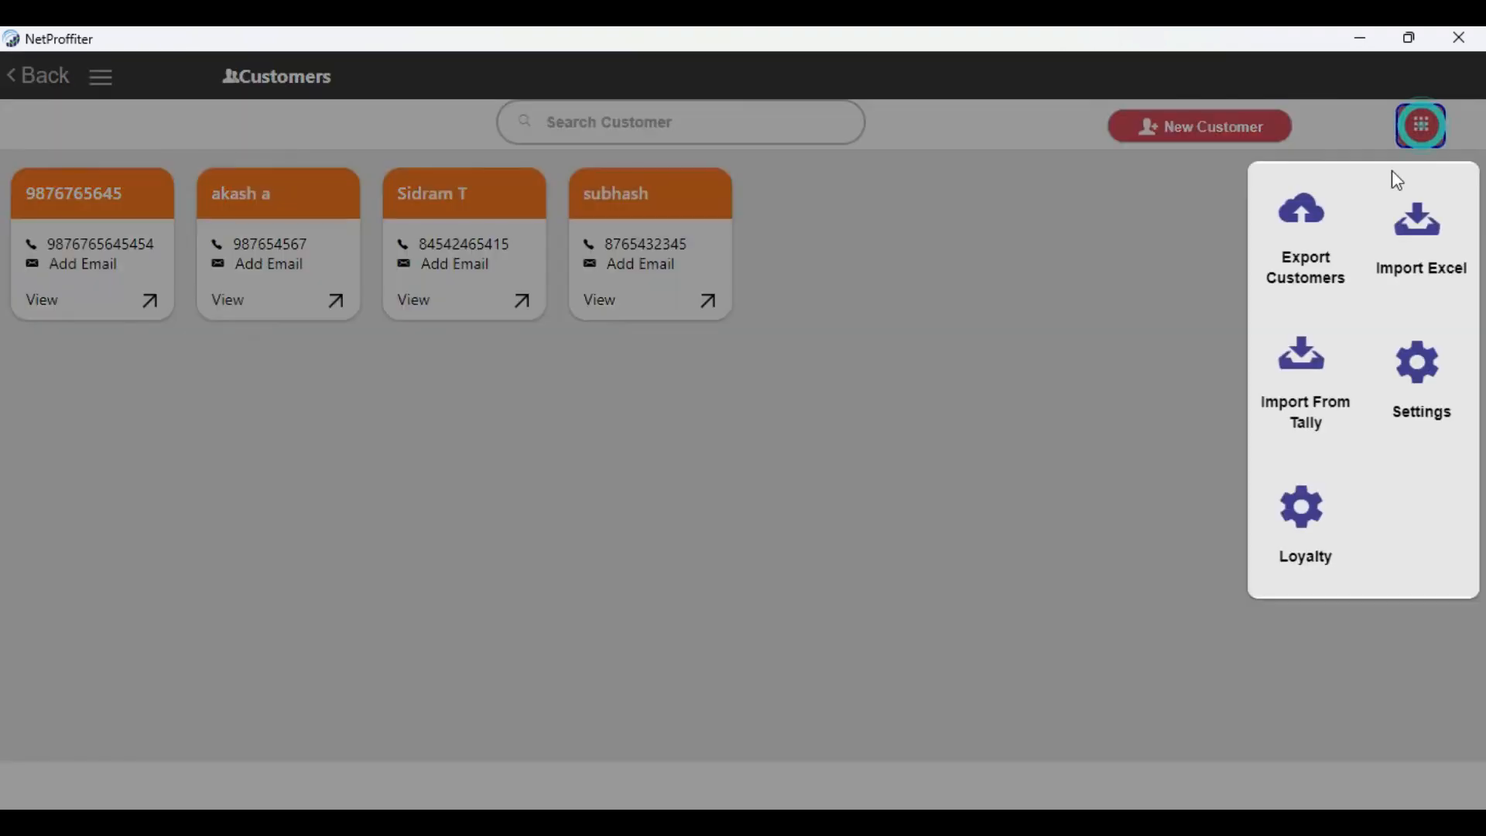
pyautogui.click(1420, 406)
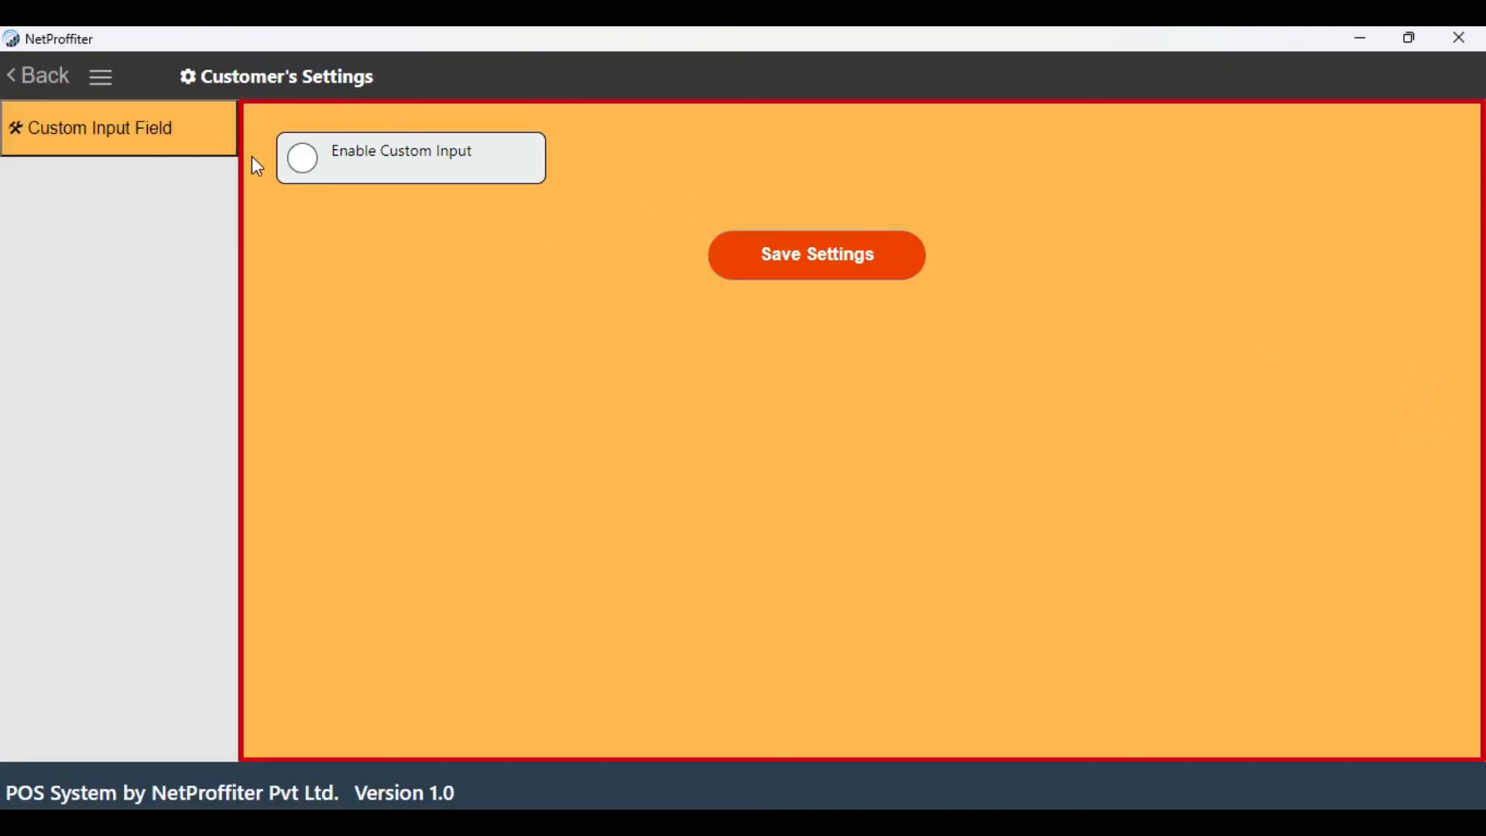
pyautogui.click(303, 161)
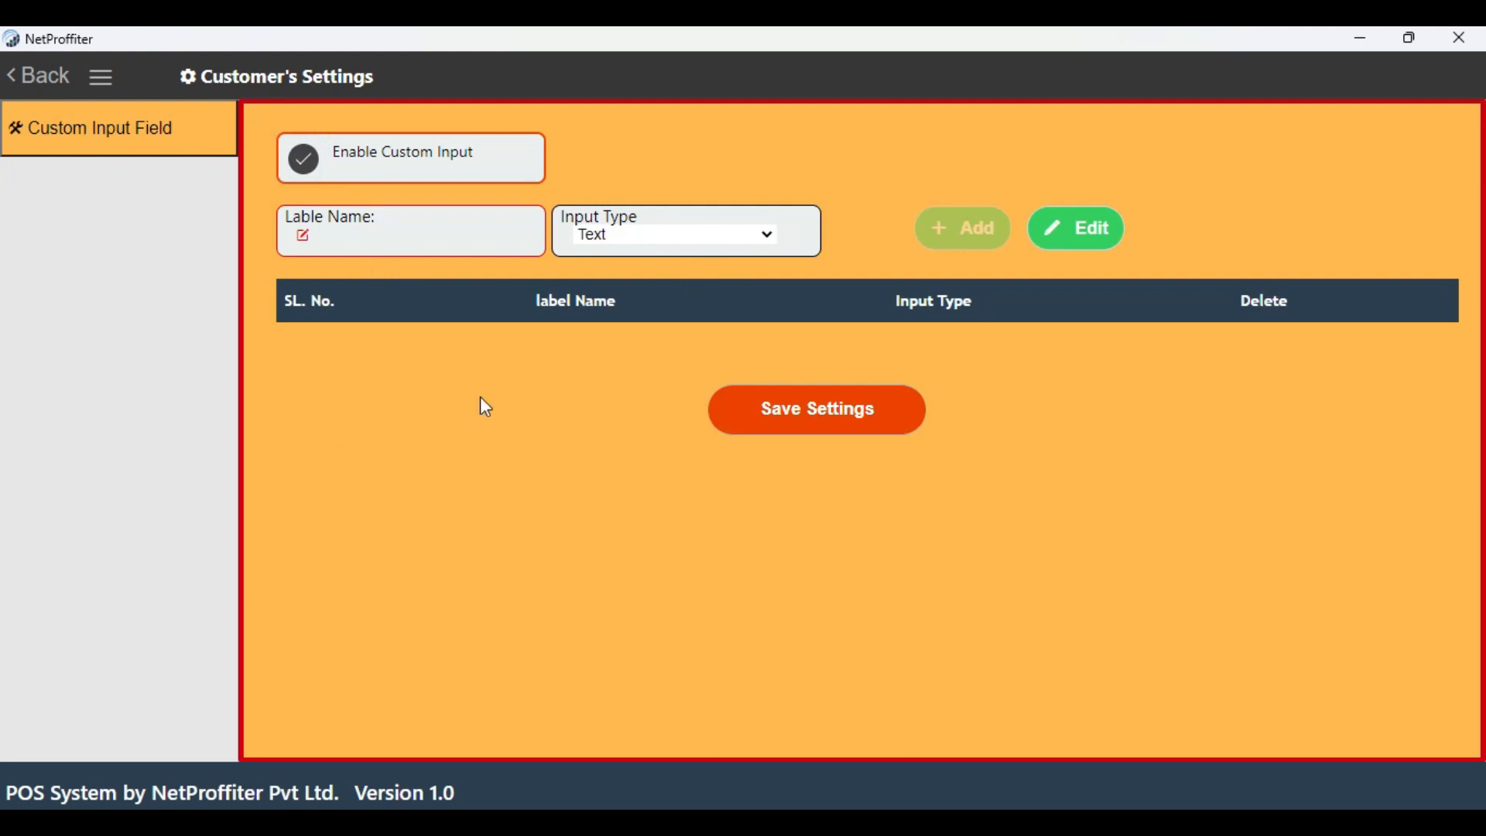
pyautogui.click(47, 80)
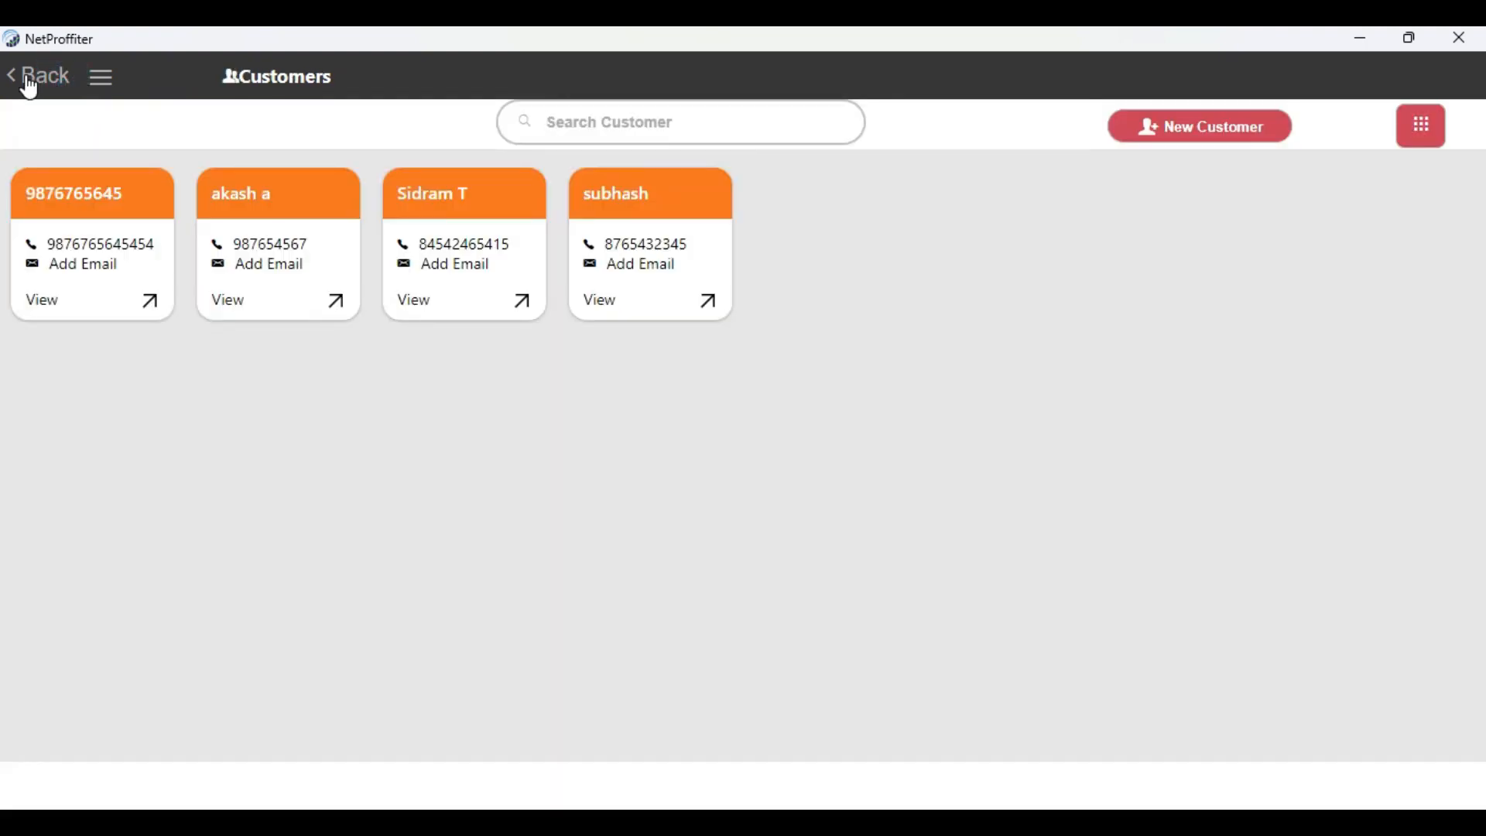